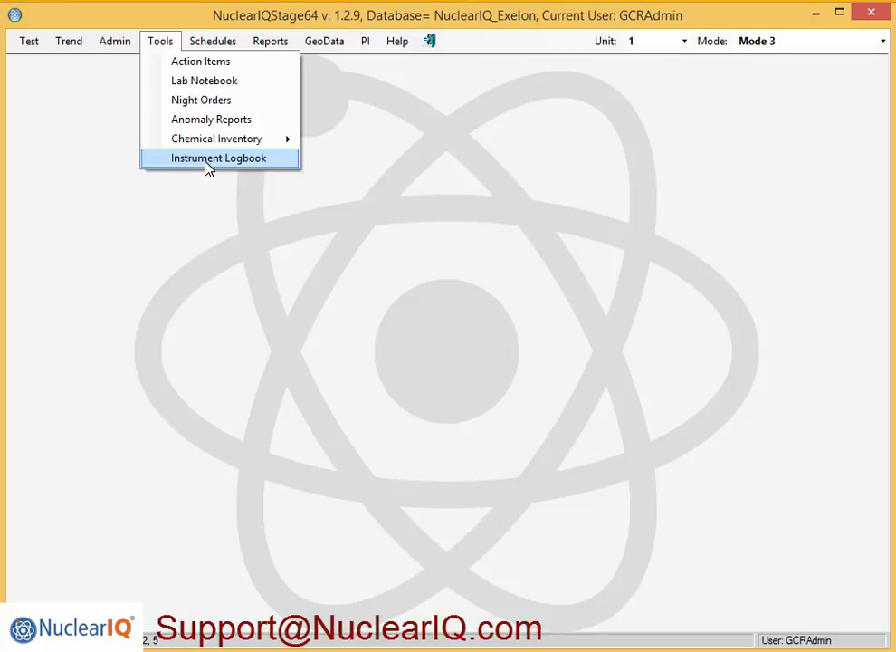
# Open the Test Stand Locations reference table and add a new row with site CCNPP.
pyautogui.click(102, 42)
pyautogui.moveTo(140, 86)
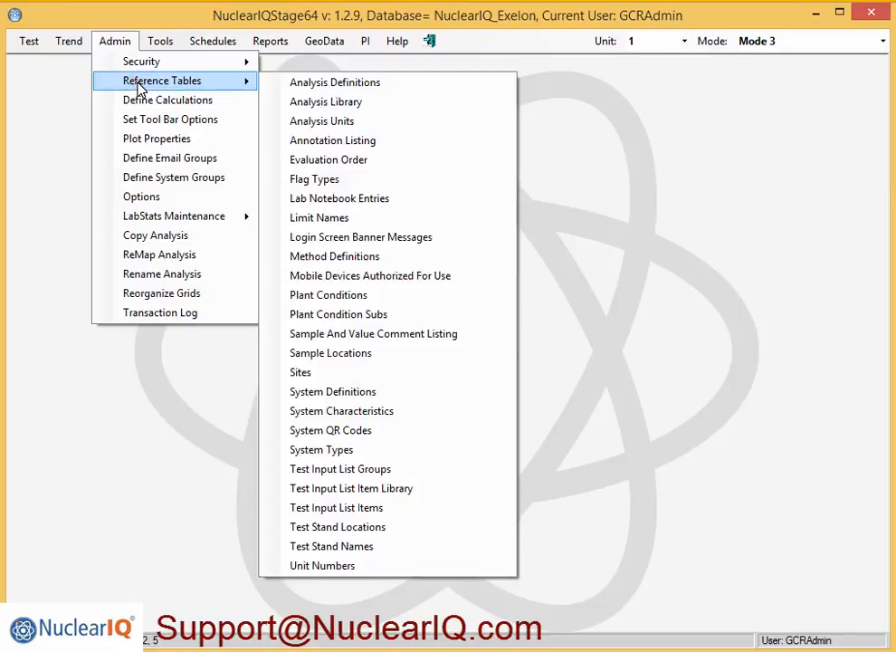
pyautogui.click(390, 531)
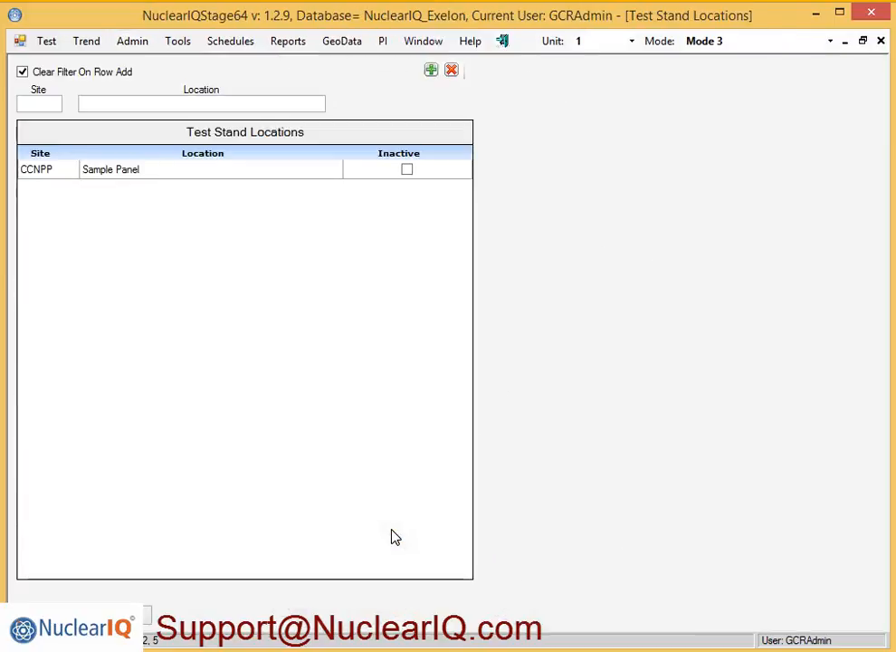
pyautogui.click(430, 70)
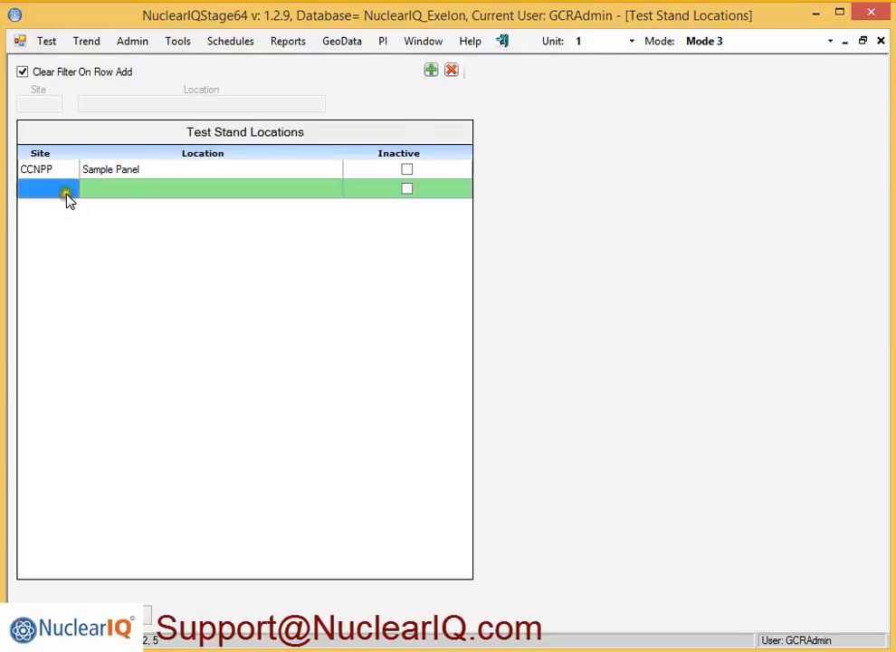
pyautogui.click(62, 190)
pyautogui.click(56, 220)
pyautogui.click(65, 189)
pyautogui.click(56, 232)
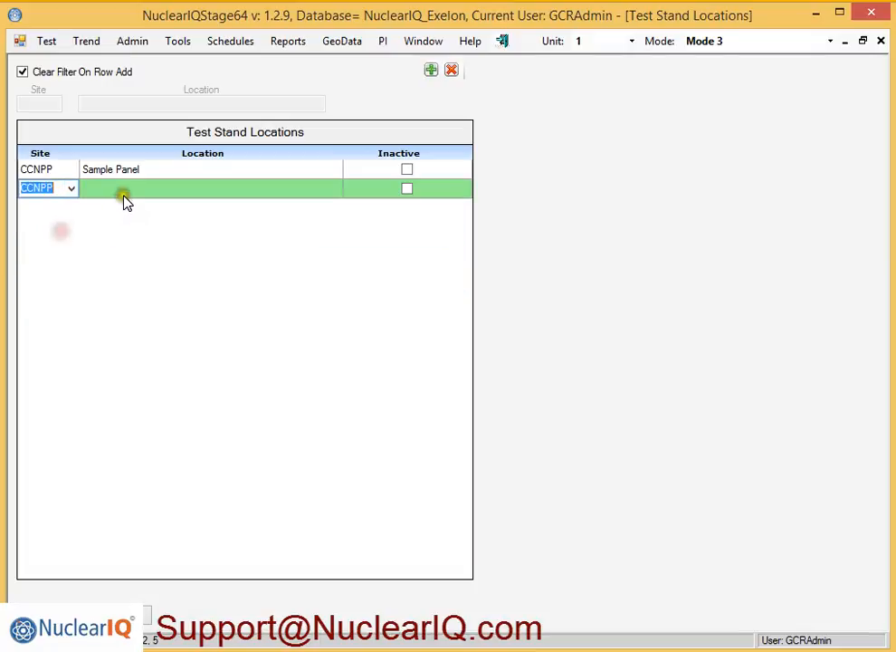
# Enter Hot Lab as the new row's location, save the data and close the Test Stand Locations table.
pyautogui.click(131, 190)
pyautogui.write('HO')
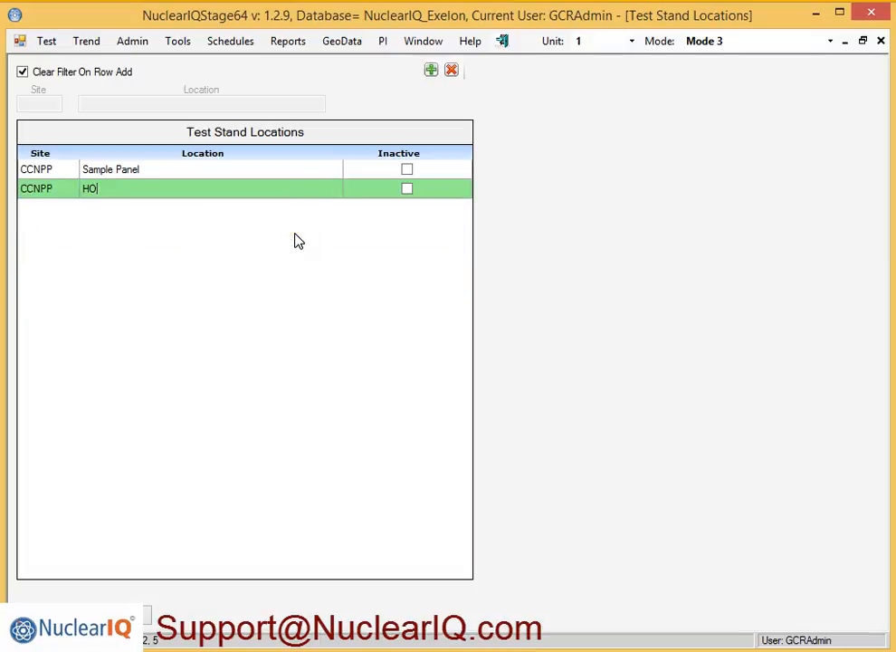
pyautogui.write('t Lab')
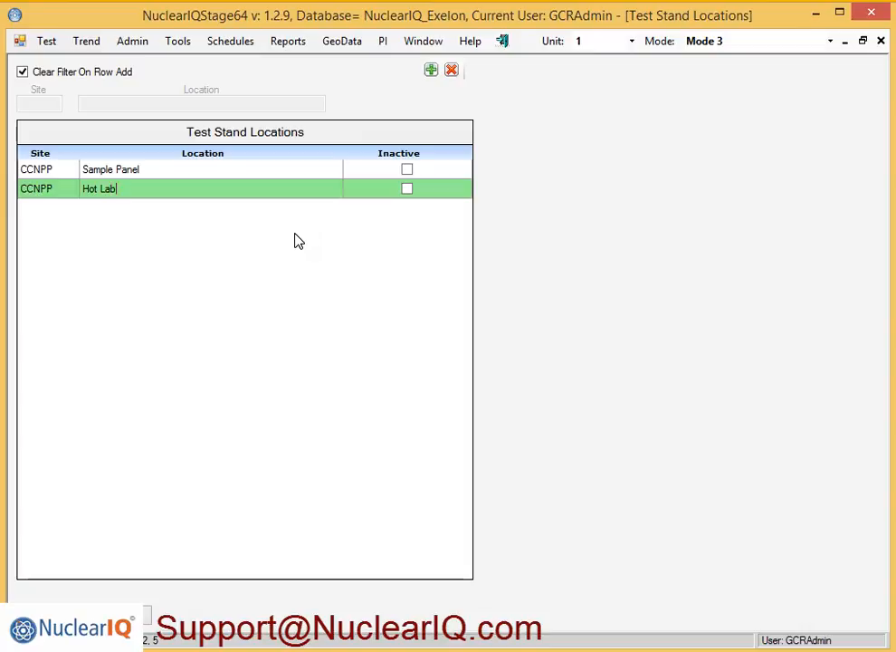
pyautogui.click(284, 242)
pyautogui.press('Return')
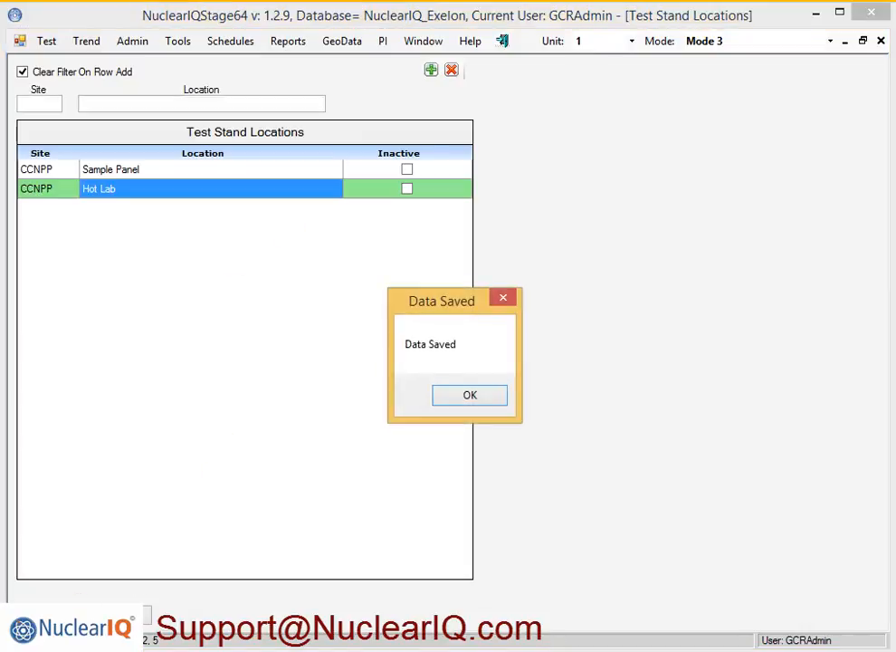
pyautogui.click(466, 396)
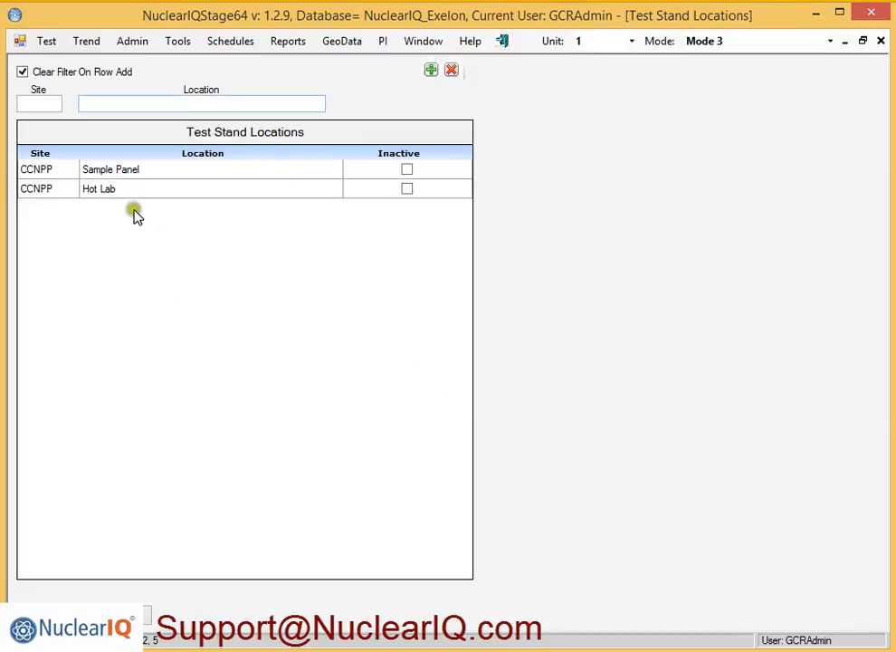
pyautogui.click(881, 42)
# Open the Test Stand Names reference table and add a CCNPP row with unit number 0 (Common).
pyautogui.click(123, 43)
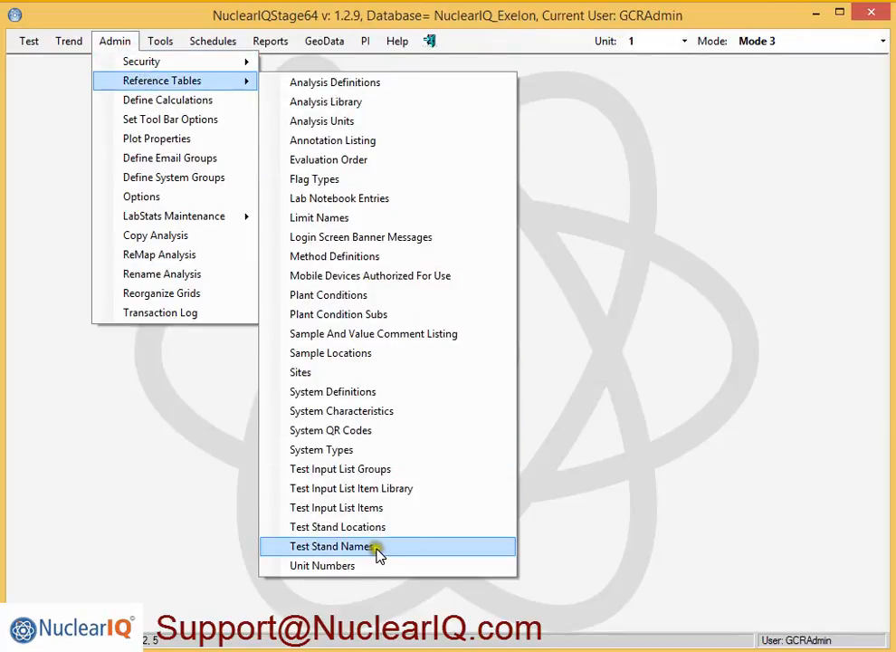
pyautogui.click(372, 548)
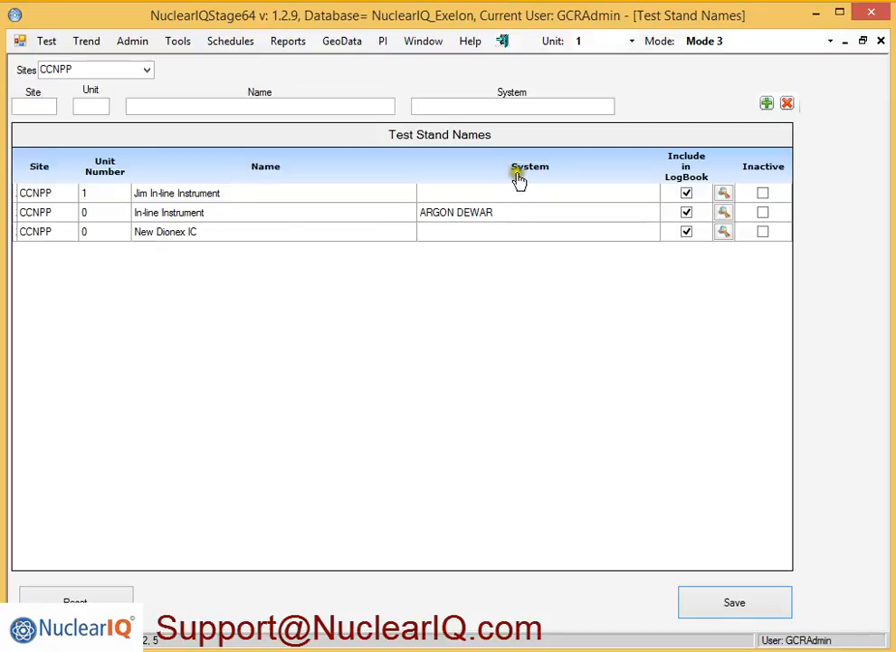
pyautogui.click(445, 243)
pyautogui.click(766, 103)
pyautogui.click(104, 281)
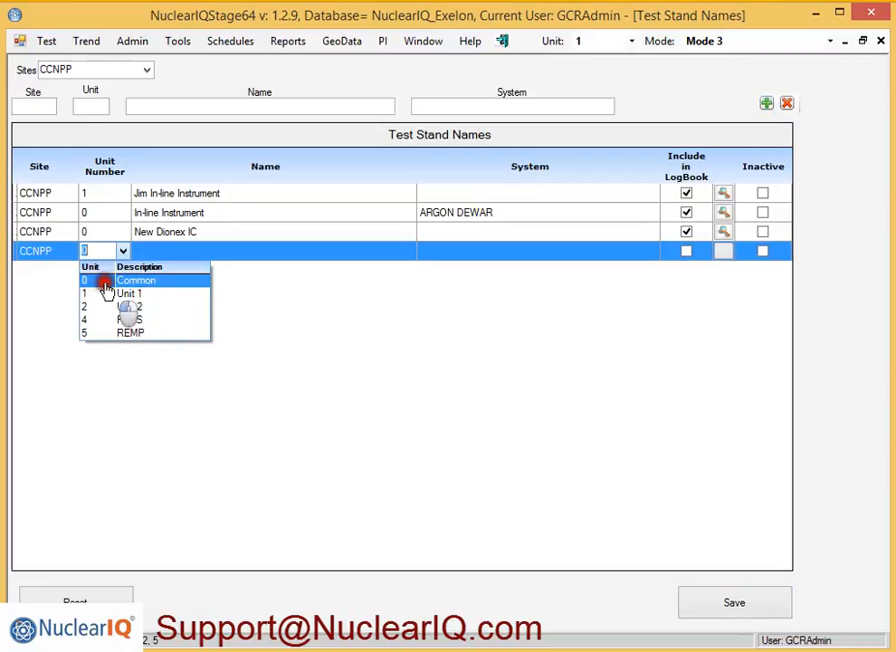
# Name the new test stand "ICS-2100 Anion" and save the table.
pyautogui.click(167, 254)
pyautogui.write('I')
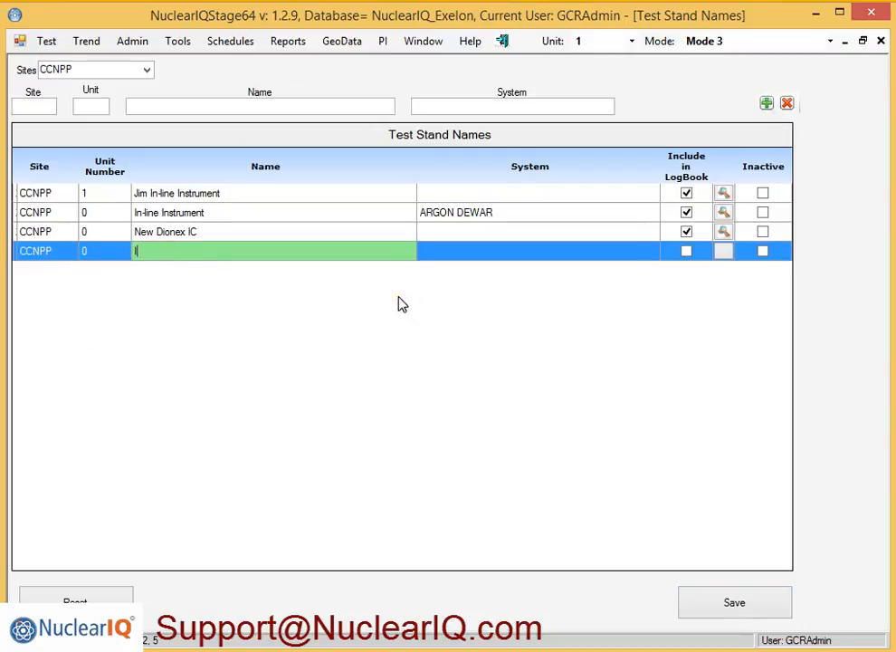
pyautogui.write('CS-2100')
pyautogui.write('Anion')
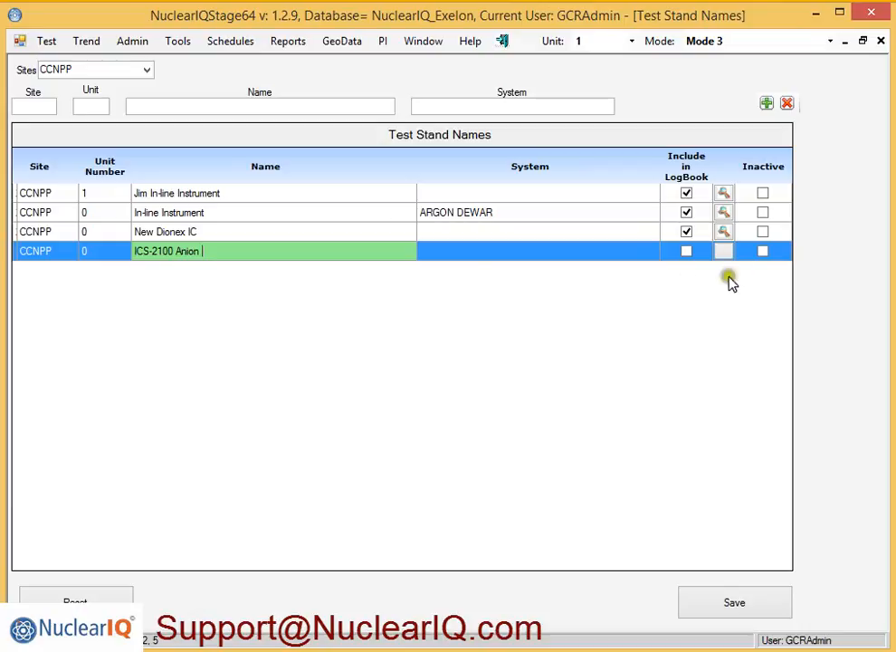
pyautogui.click(743, 590)
pyautogui.click(502, 404)
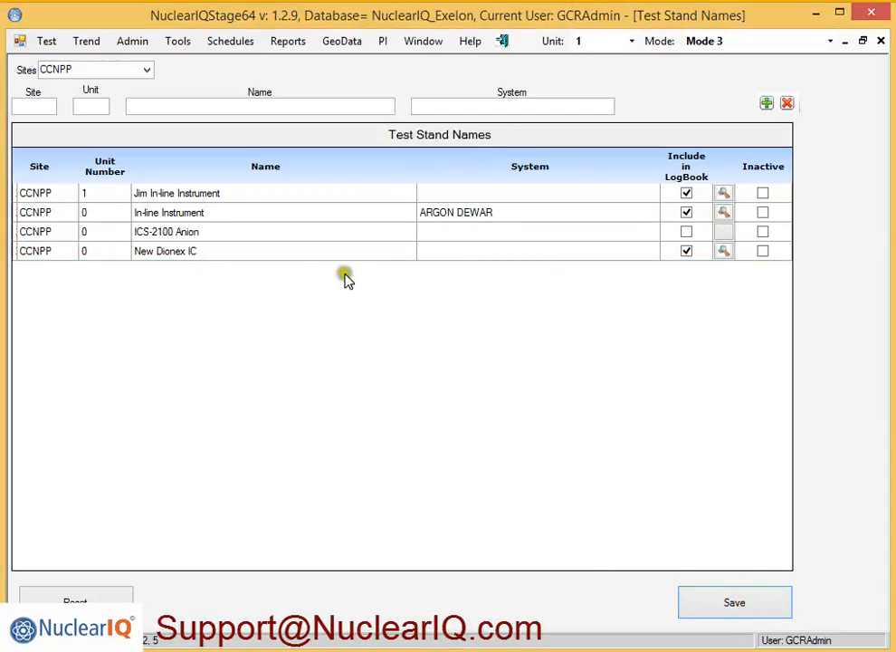
# Include the ICS-2100 Anion test stand in the logbook and bring its Instrument Logbook window fully into view.
pyautogui.click(688, 237)
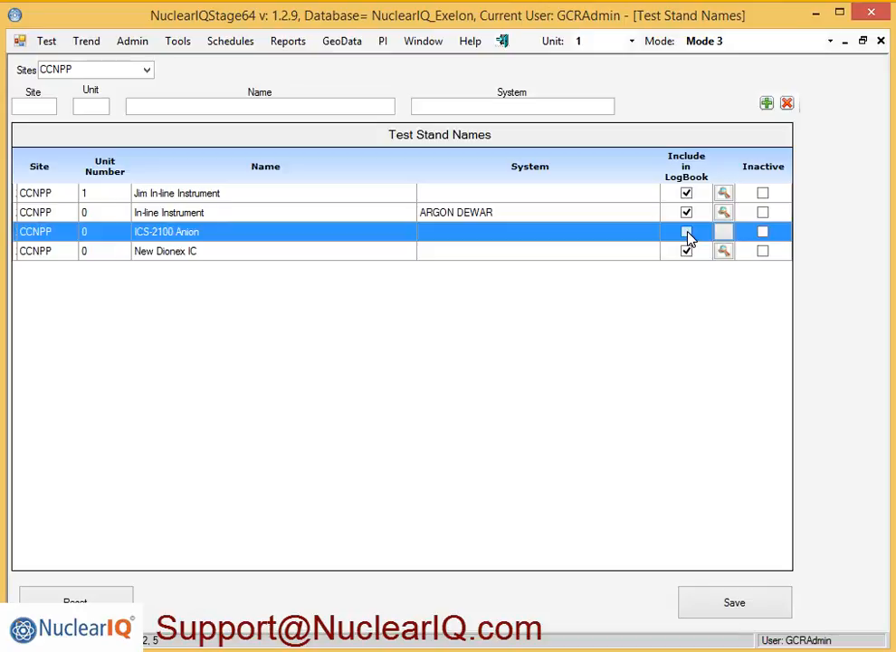
pyautogui.click(688, 237)
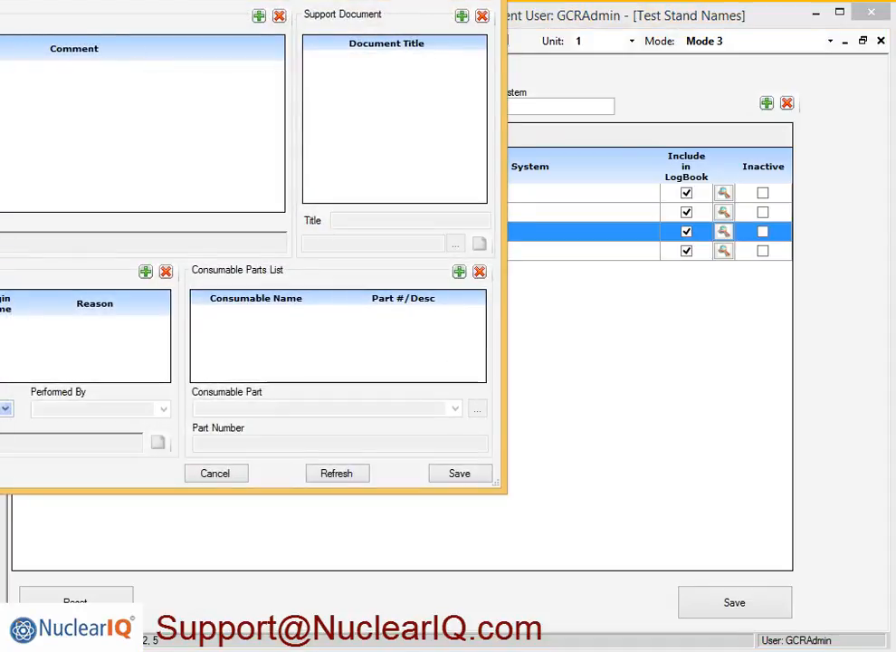
pyautogui.moveTo(205, 0); pyautogui.dragTo(583, 47)
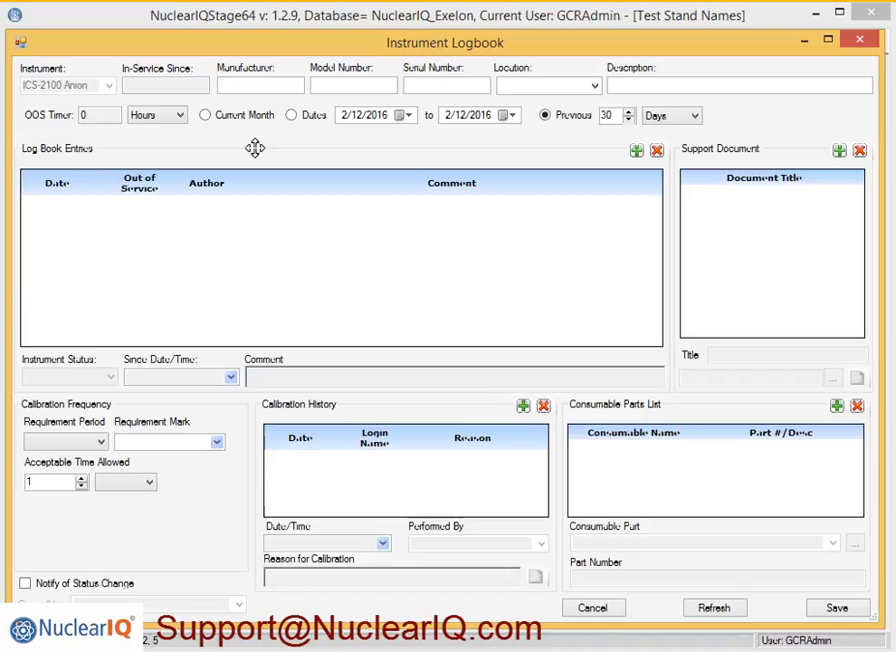
# Fill in the instrument's manufacturer as Dionex, model number as ICS-2100 and serial number as 100b.
pyautogui.click(244, 84)
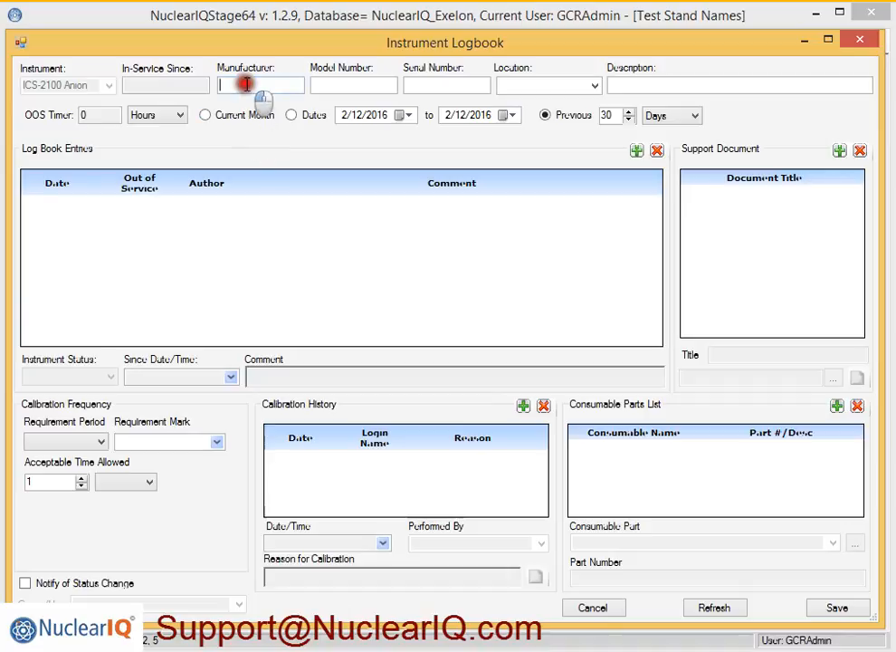
pyautogui.click(338, 84)
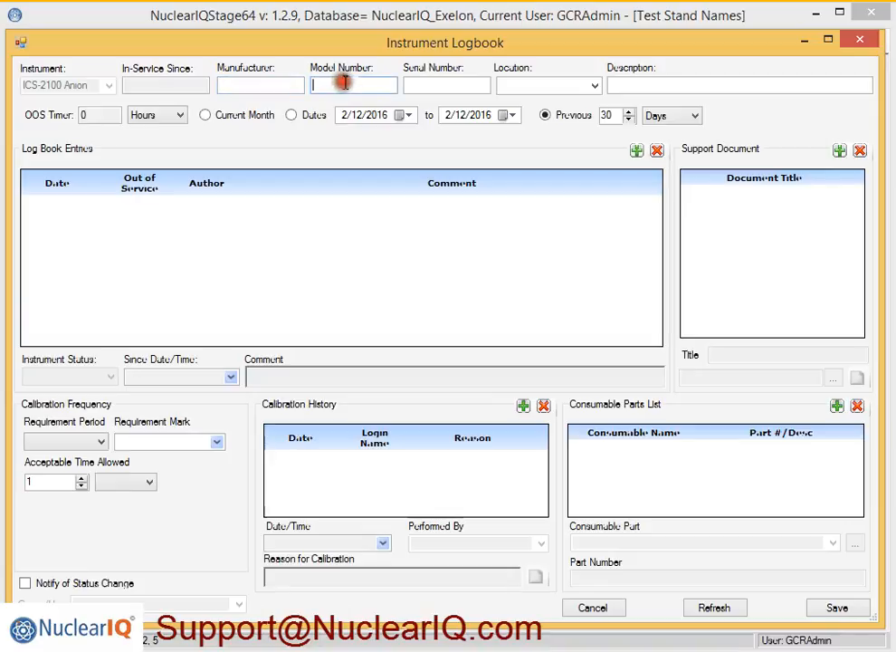
pyautogui.click(255, 84)
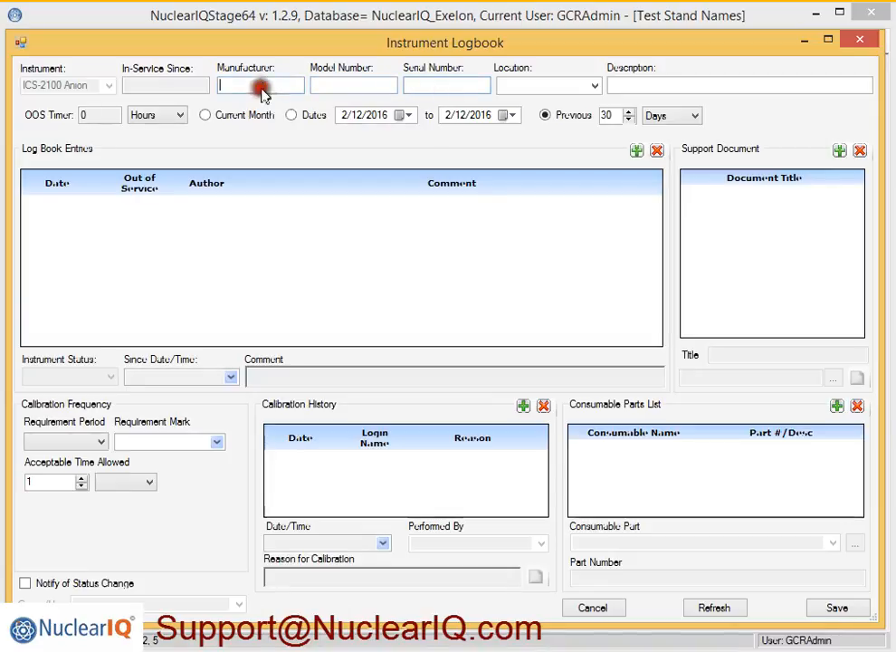
pyautogui.write('Dion')
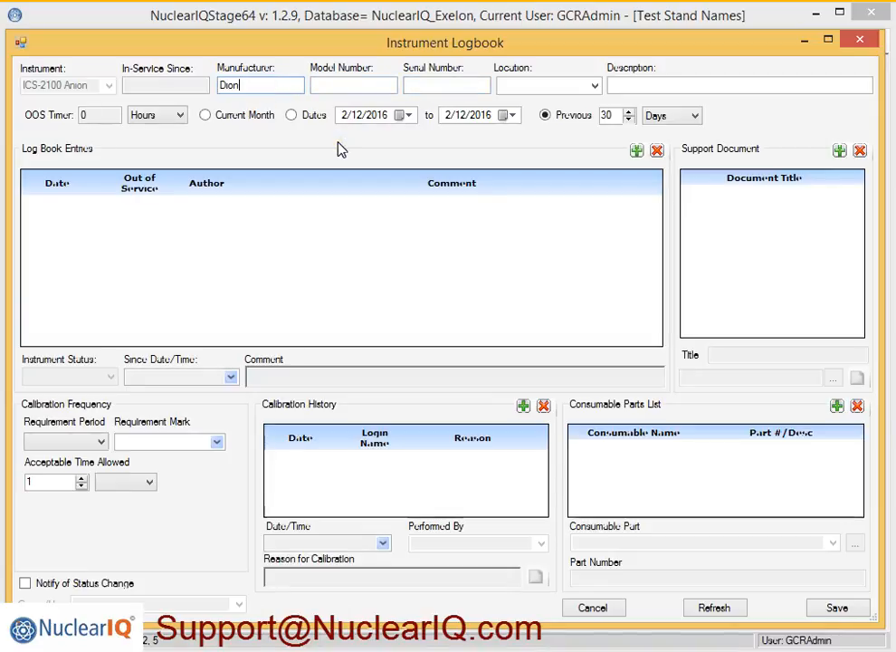
pyautogui.write('ex')
pyautogui.press('Tab')
pyautogui.write('ICS')
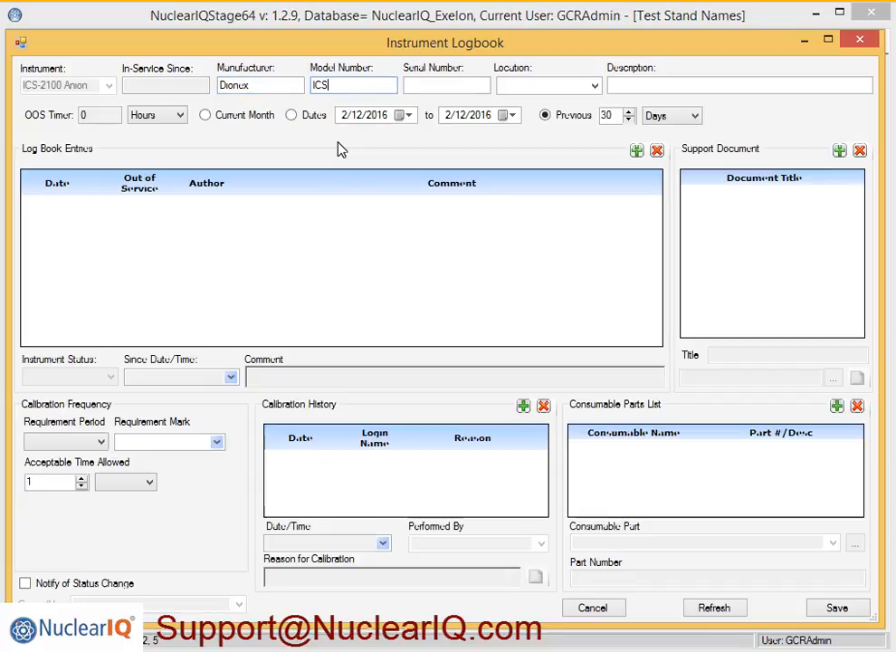
pyautogui.write('-2100')
pyautogui.press('Tab')
pyautogui.write('100b')
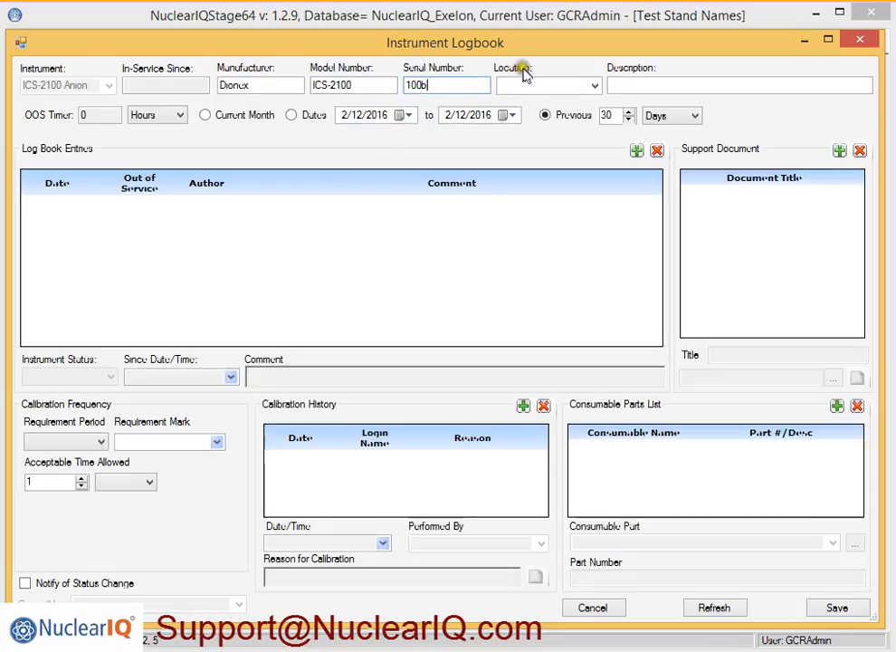
# Set the instrument's location to Hot Lab and its description to "Low Range Anion Calibration Curve 1-10 ppb".
pyautogui.click(594, 86)
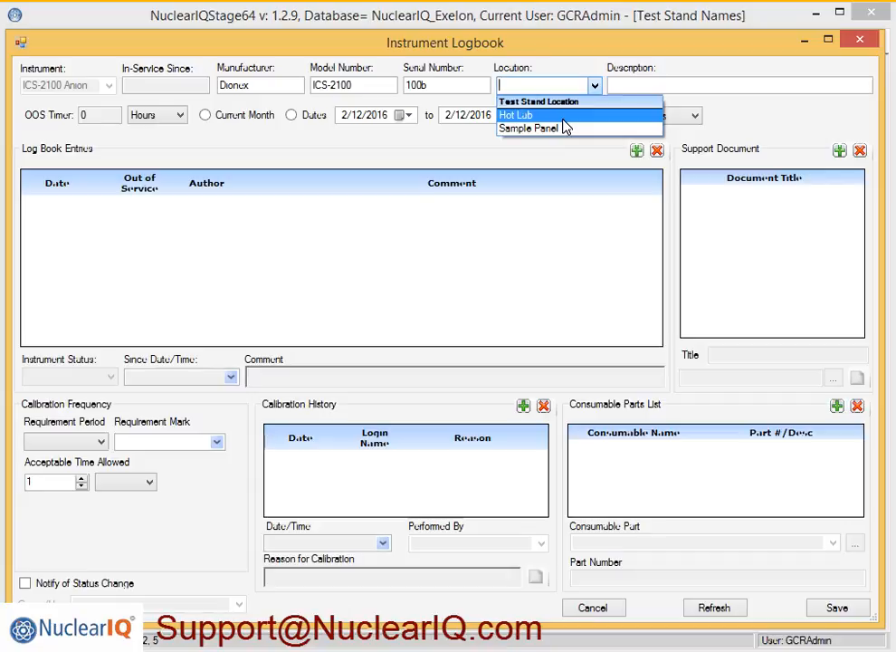
pyautogui.click(518, 116)
pyautogui.click(516, 115)
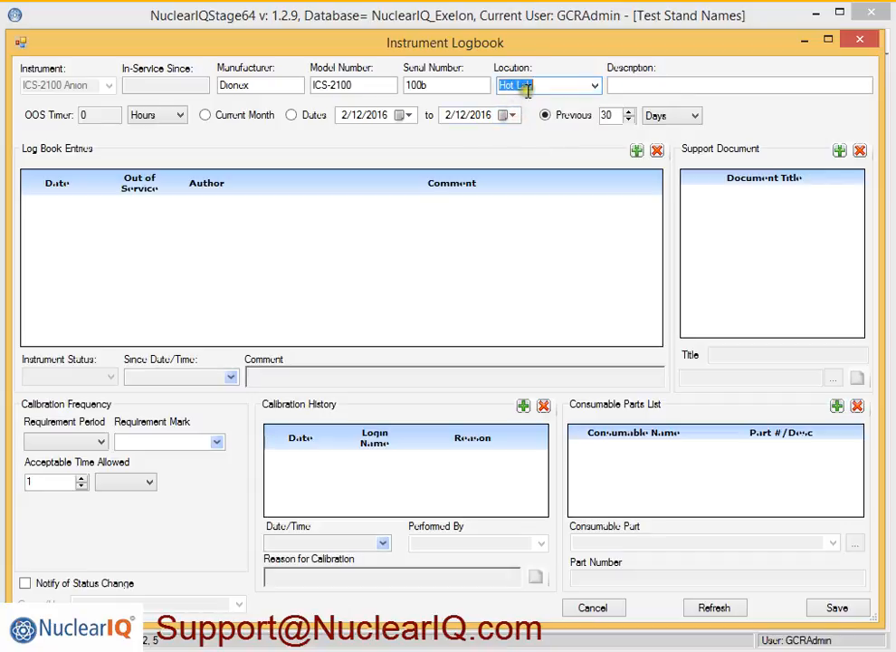
pyautogui.click(631, 84)
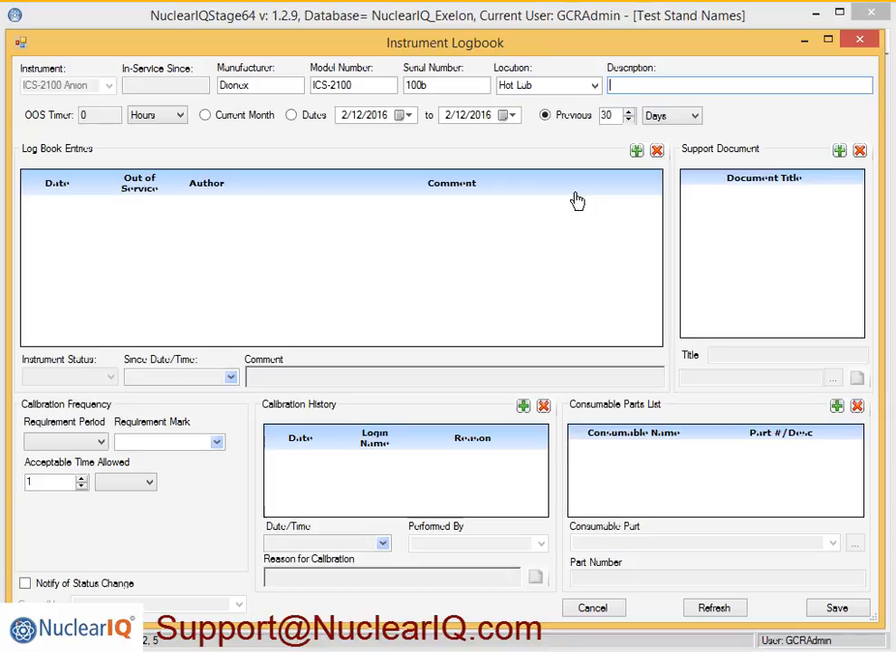
pyautogui.write('Low Runge Anion Col')
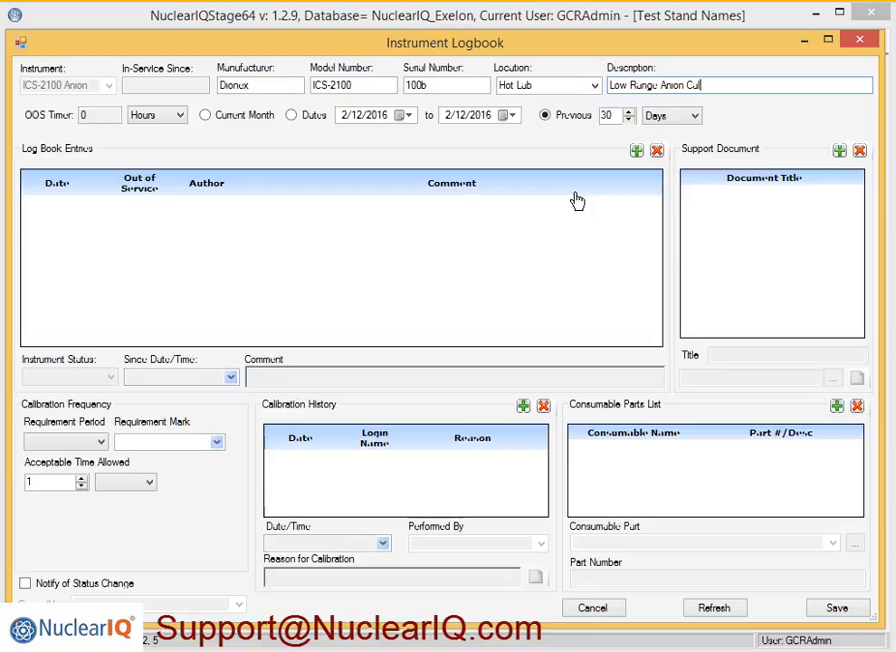
pyautogui.write('ibration Curve 1-10ppb')
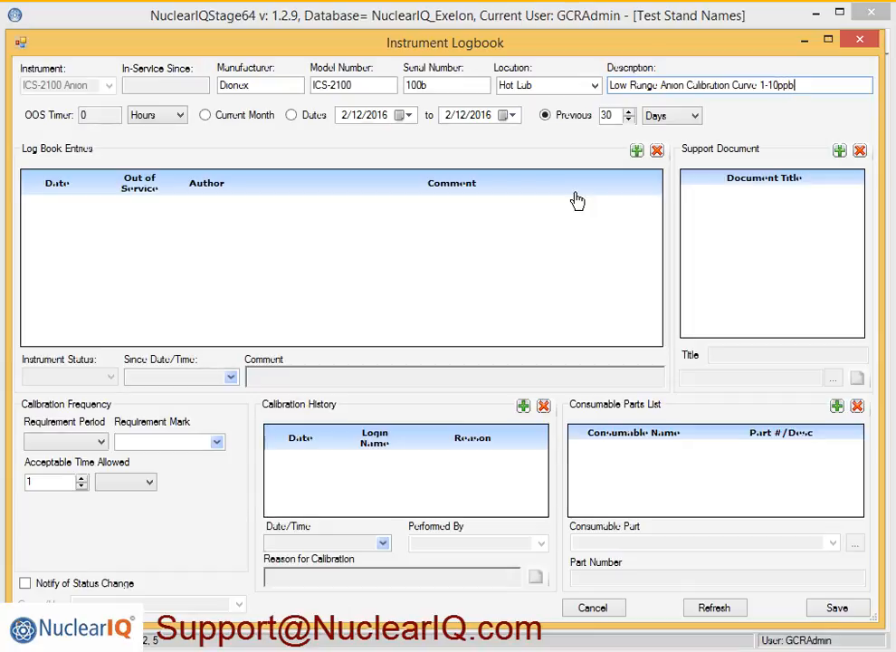
pyautogui.click(776, 85)
# Set the calibration requirement period to Quarterly with a requirement mark date of 02/01/2016.
pyautogui.click(104, 441)
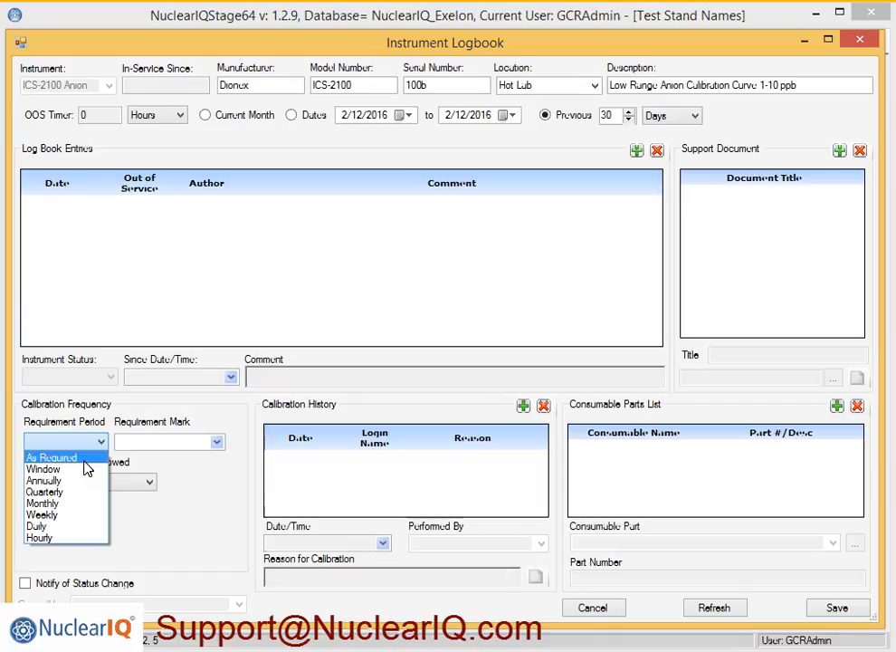
pyautogui.click(63, 496)
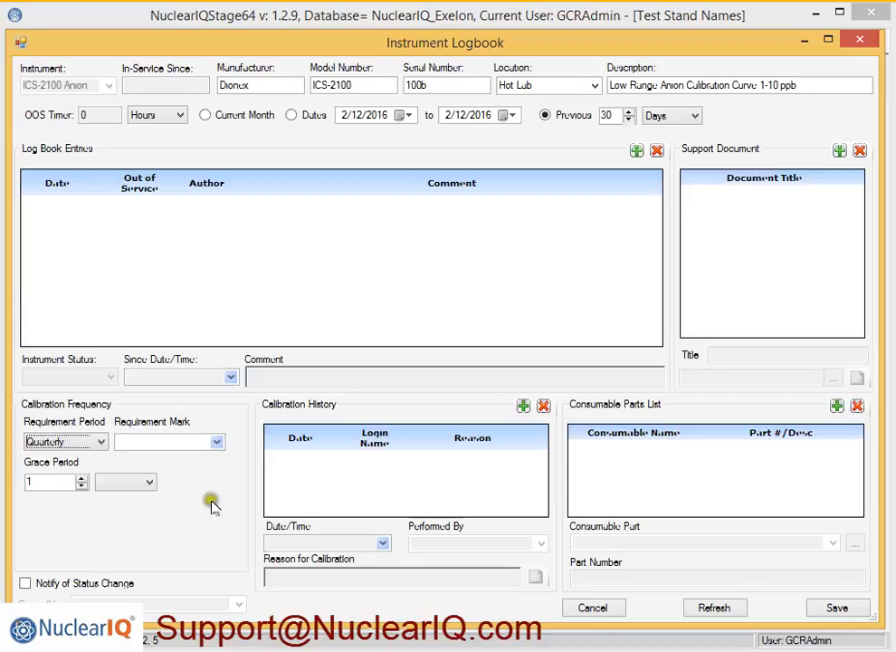
pyautogui.click(220, 442)
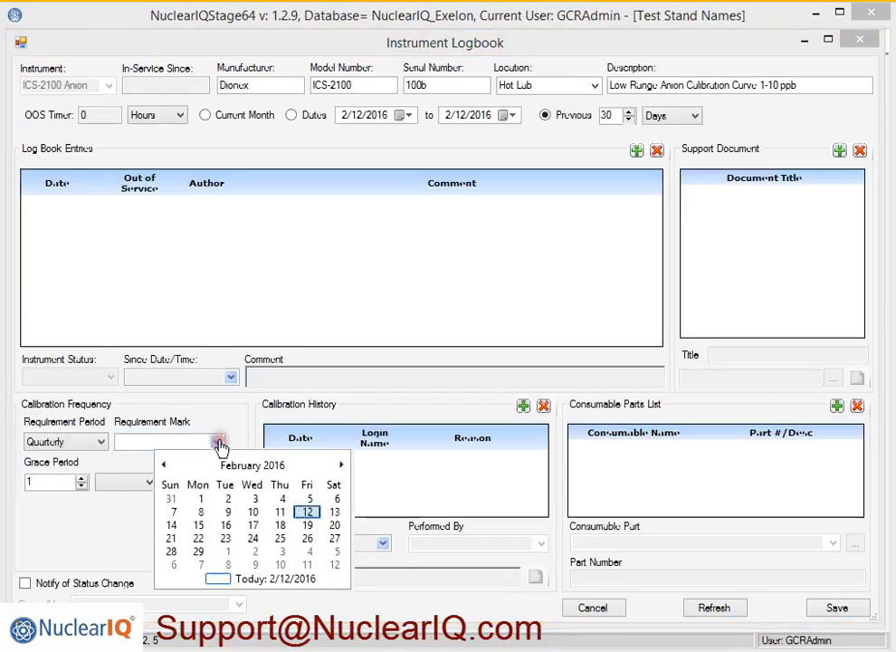
pyautogui.click(201, 499)
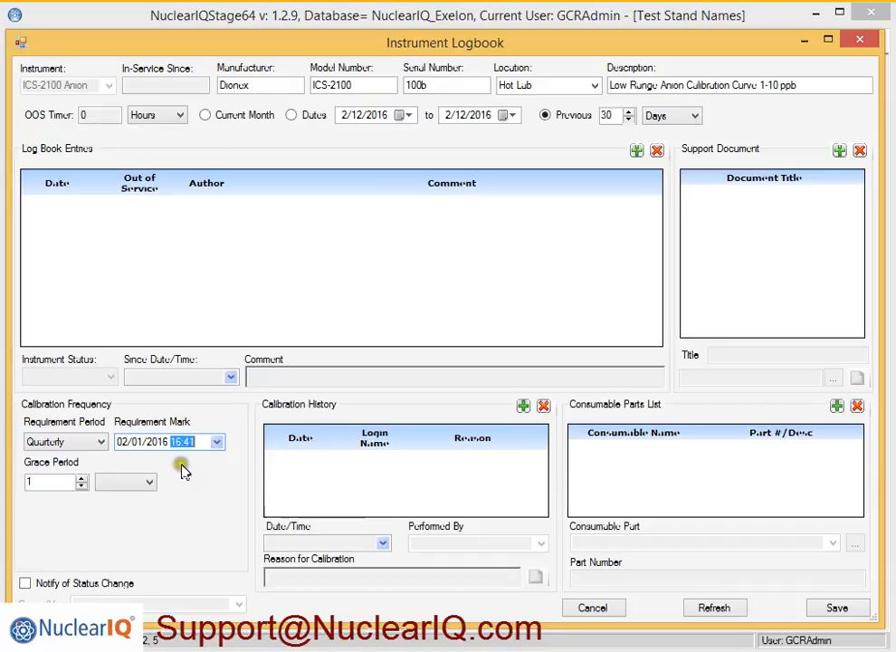
# Set the calibration grace period to 15 Days and highlight the next calibration due line in the summary.
pyautogui.click(25, 484)
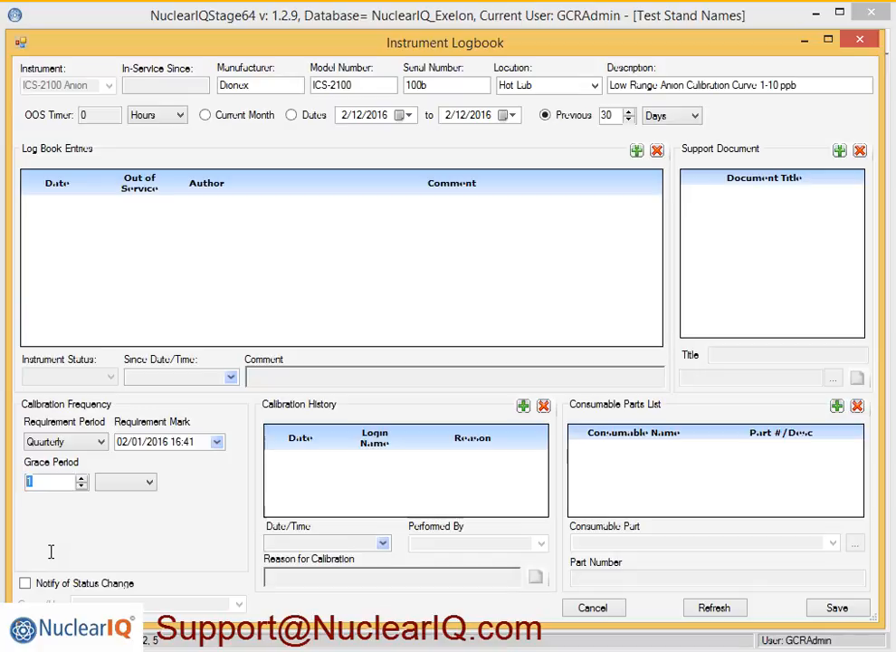
pyautogui.write('15')
pyautogui.click(150, 483)
pyautogui.click(124, 512)
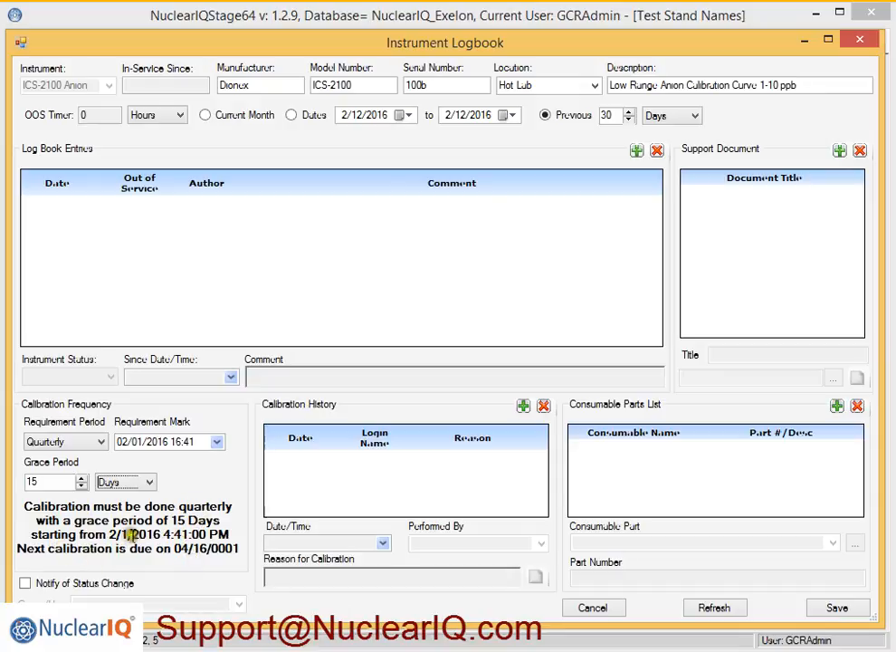
pyautogui.click(23, 547)
pyautogui.moveTo(24, 547)
pyautogui.mouseDown()
pyautogui.moveTo(207, 554)
pyautogui.moveTo(243, 534)
pyautogui.mouseUp()
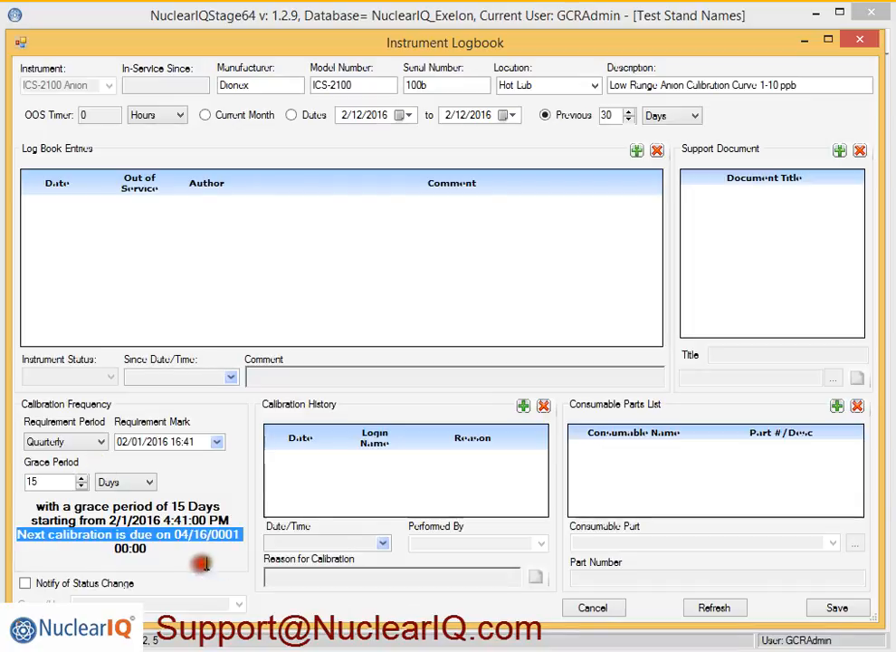
# Add a calibration history record for the instrument dated 12/24/2015.
pyautogui.click(524, 406)
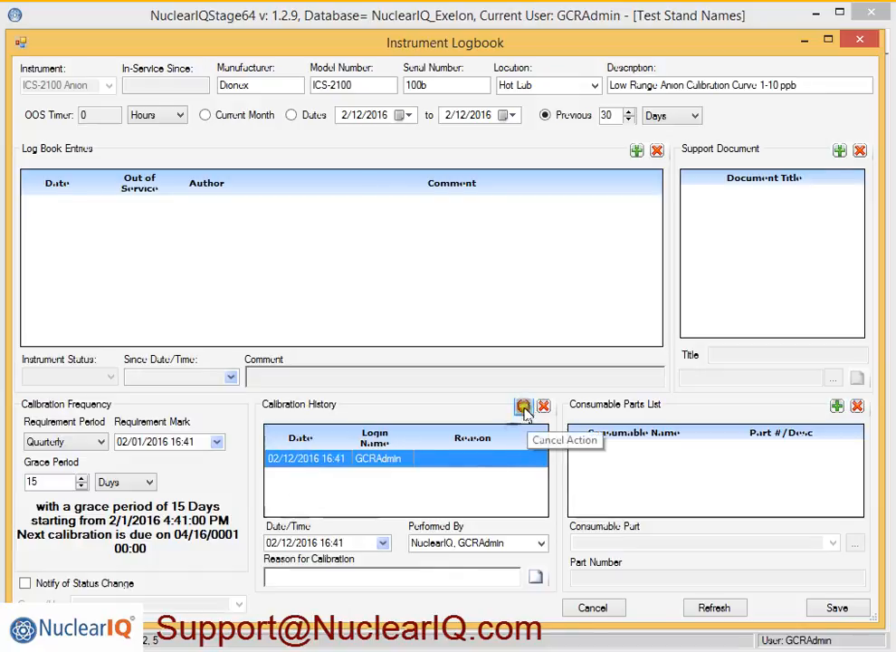
pyautogui.click(383, 543)
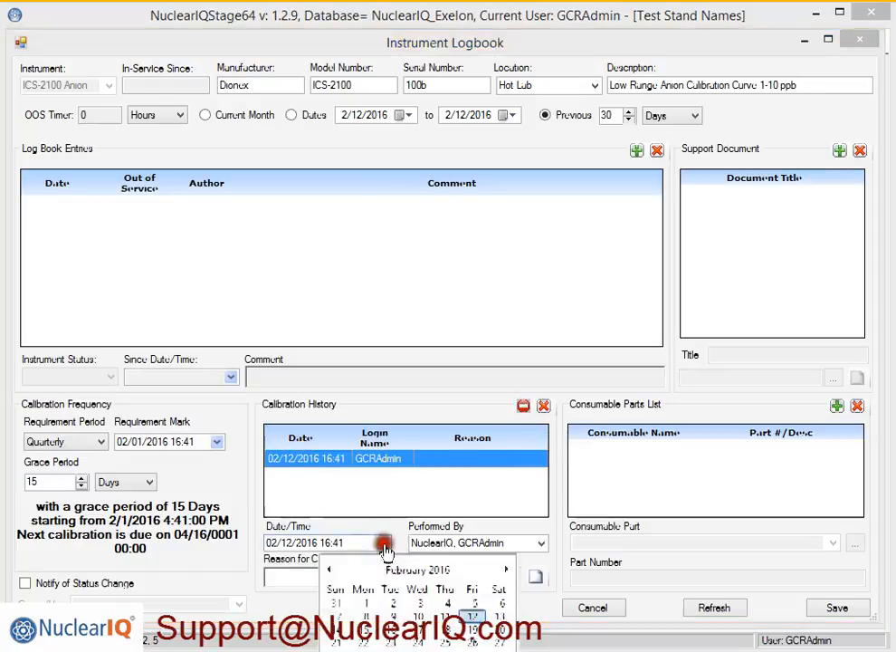
pyautogui.click(365, 603)
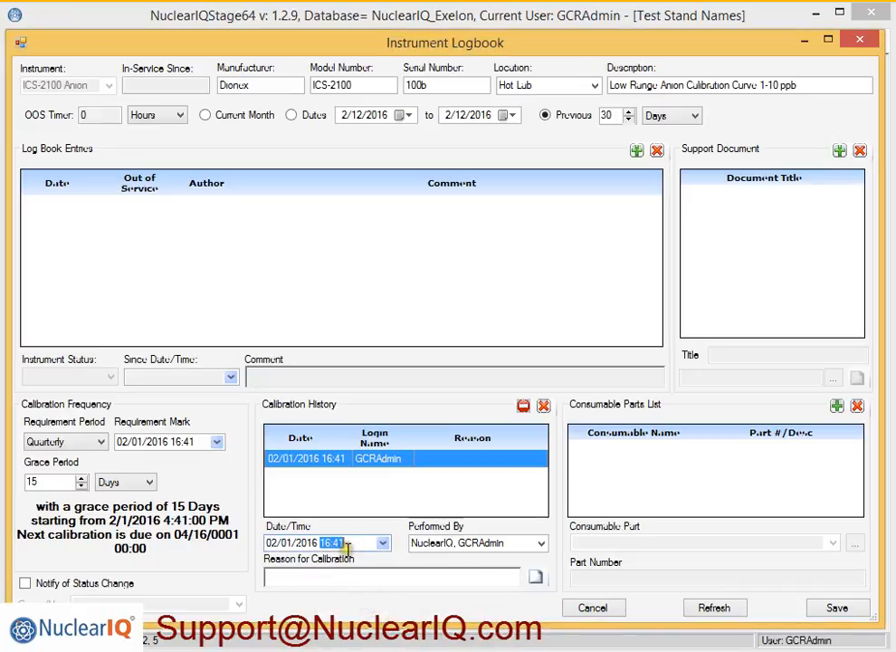
pyautogui.click(383, 542)
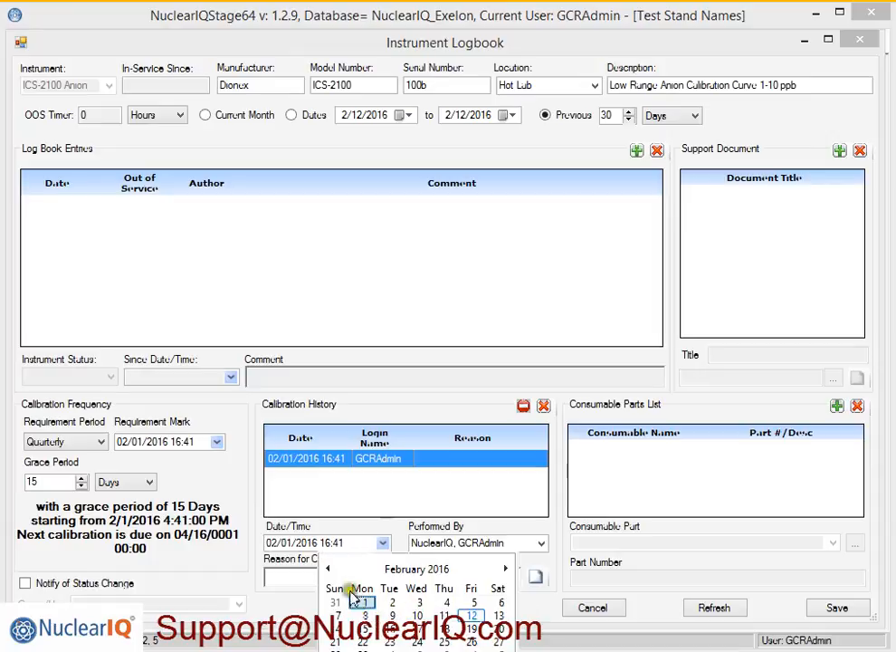
pyautogui.click(329, 568)
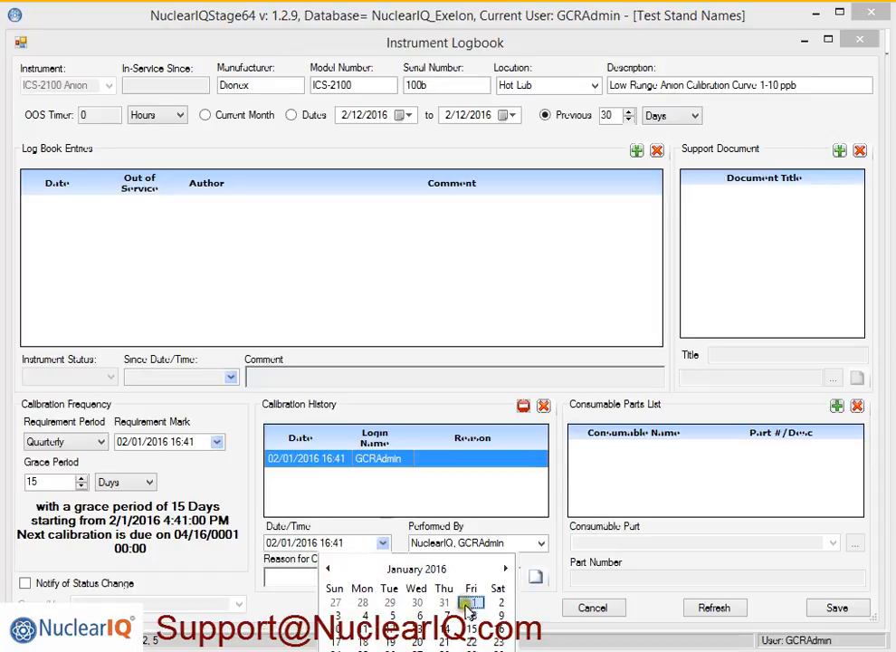
pyautogui.click(413, 568)
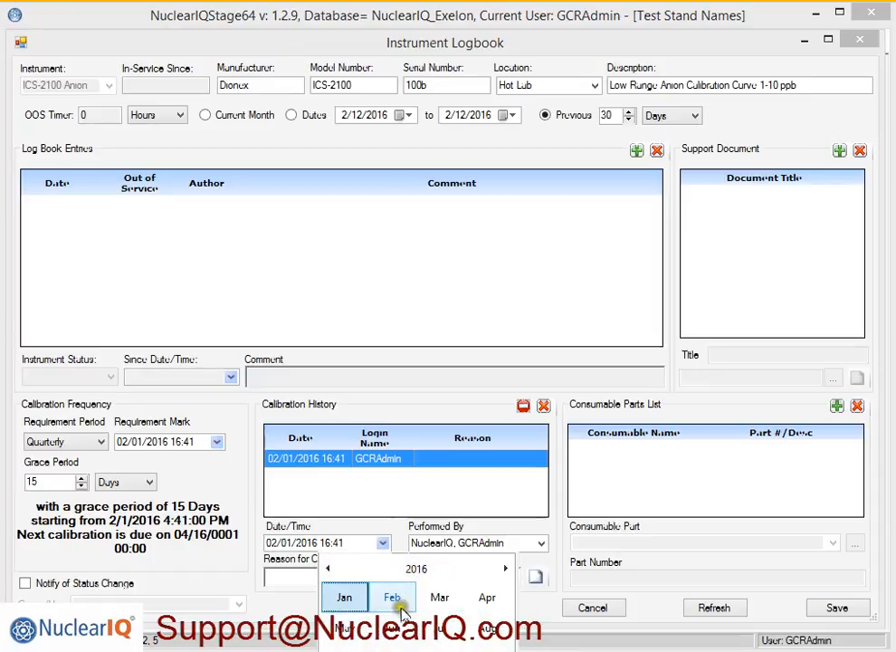
pyautogui.click(327, 568)
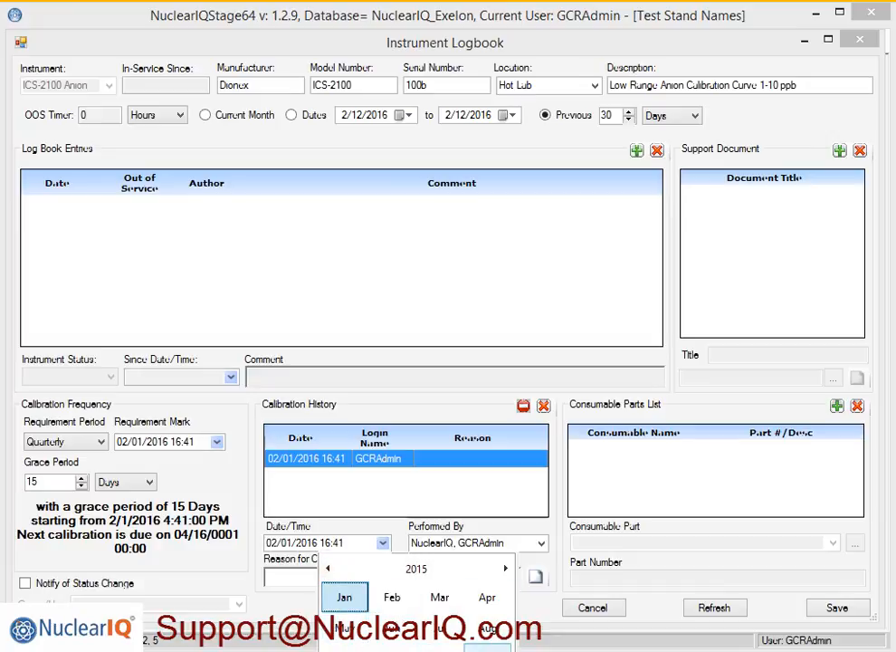
pyautogui.click(476, 645)
pyautogui.click(447, 648)
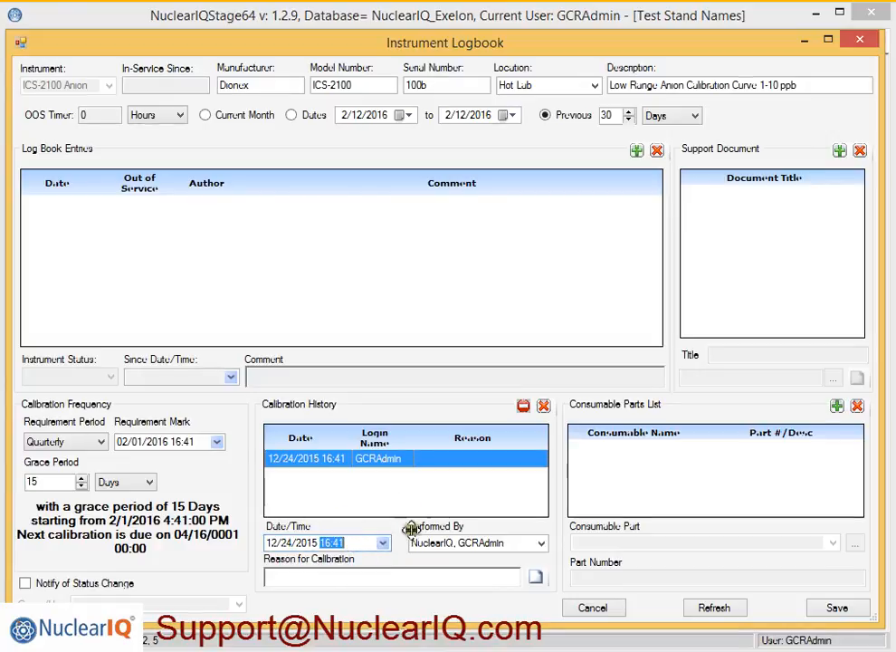
# Enter "Quarterly Calibration" as the reason for calibration and save the instrument's logbook.
pyautogui.click(299, 577)
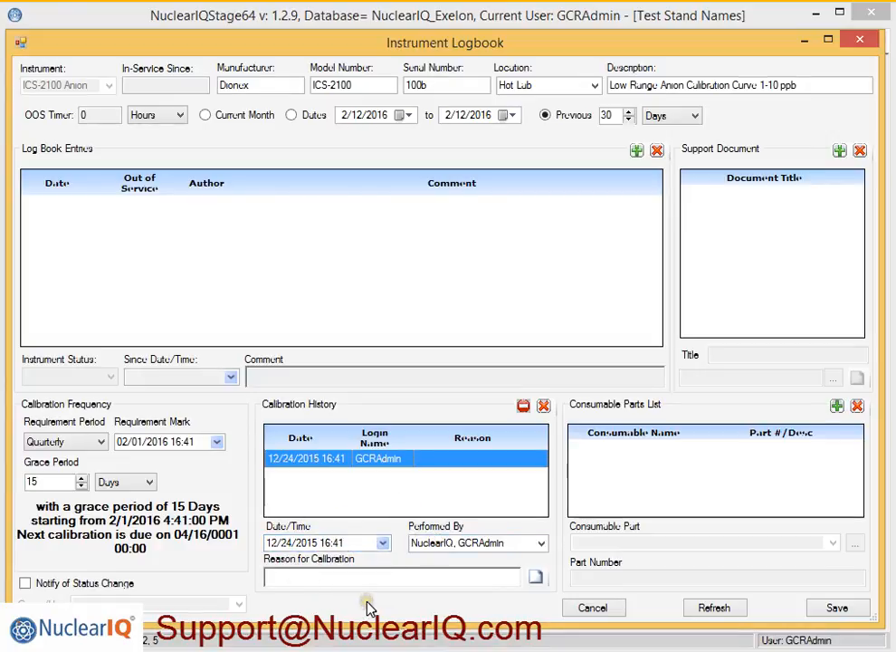
pyautogui.write('Wa')
pyautogui.press('BackSpace')
pyautogui.press('BackSpace')
pyautogui.write('Quarterly ')
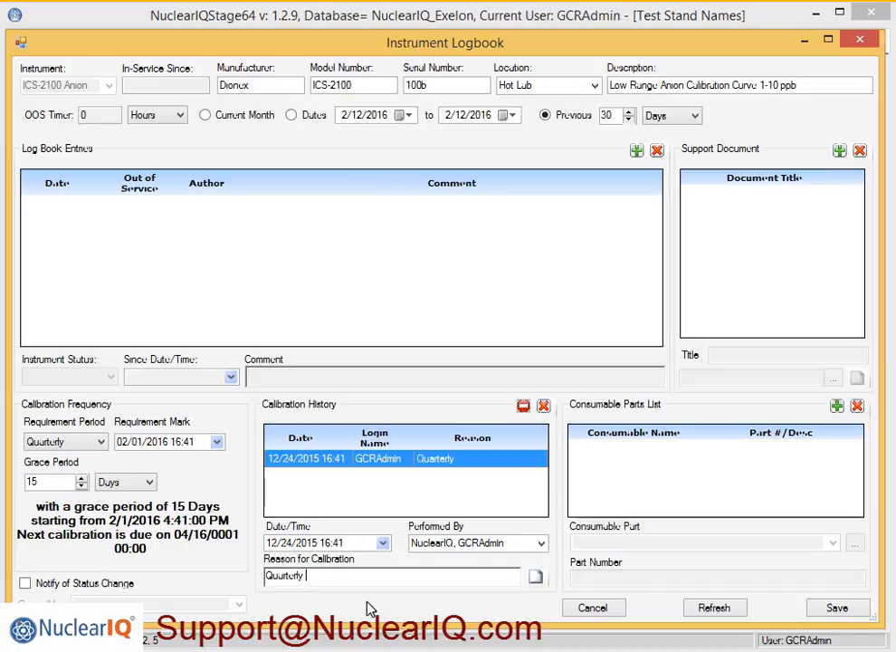
pyautogui.write('Calibration')
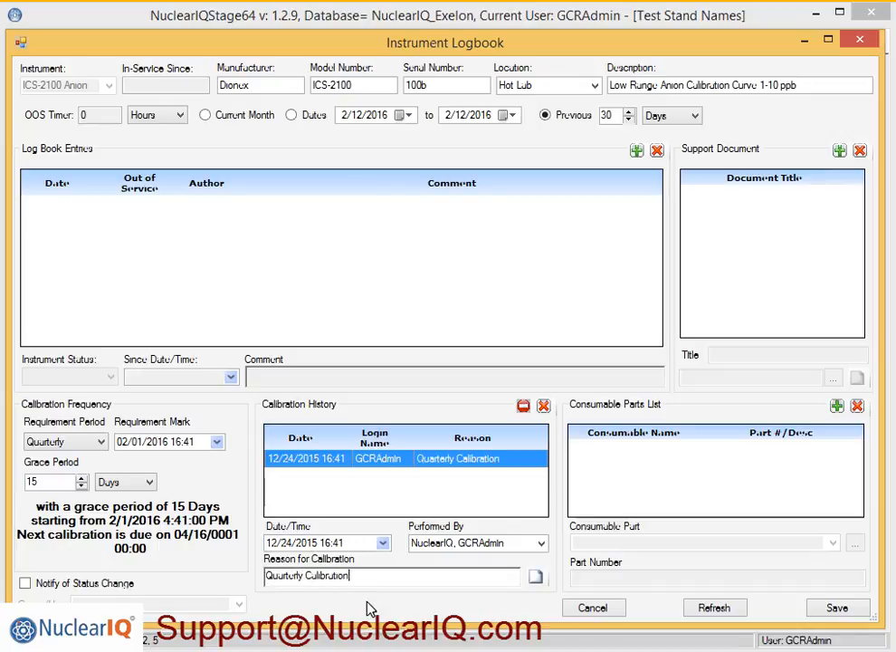
pyautogui.click(837, 608)
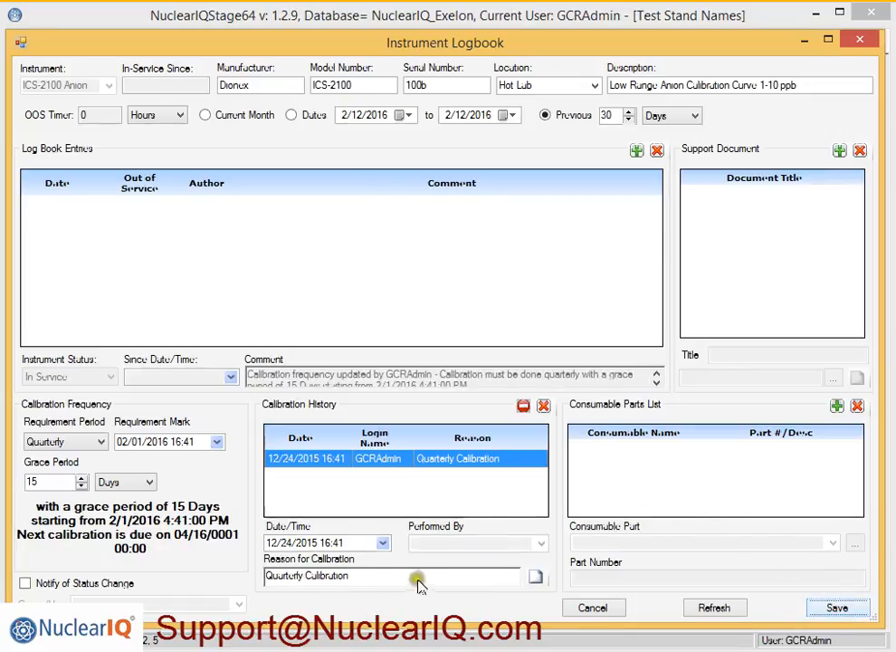
pyautogui.click(521, 403)
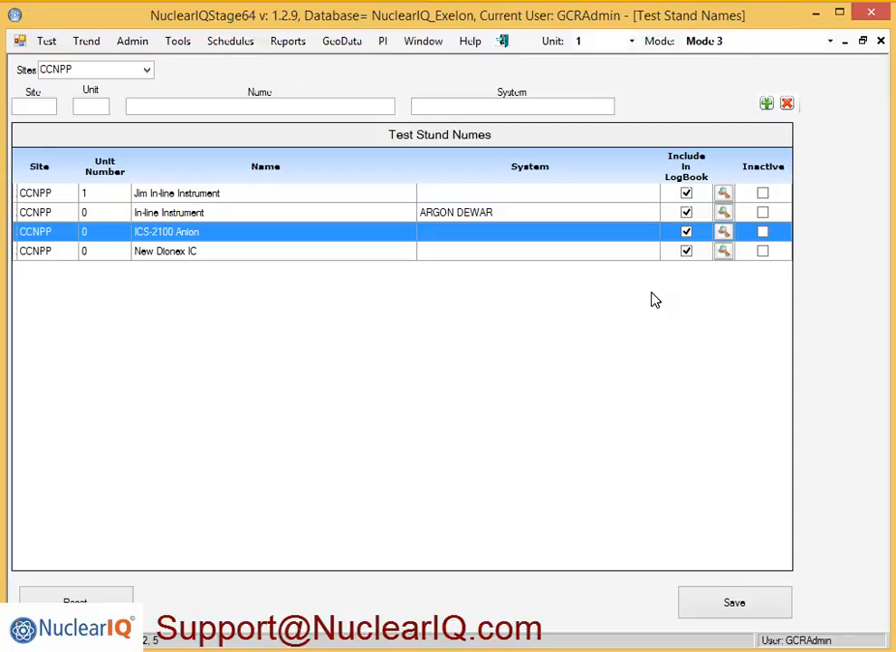
# Load ICS-2100 Anion in the standalone Instrument Logbook and highlight its next calibration due date in the frequency summary.
pyautogui.click(879, 43)
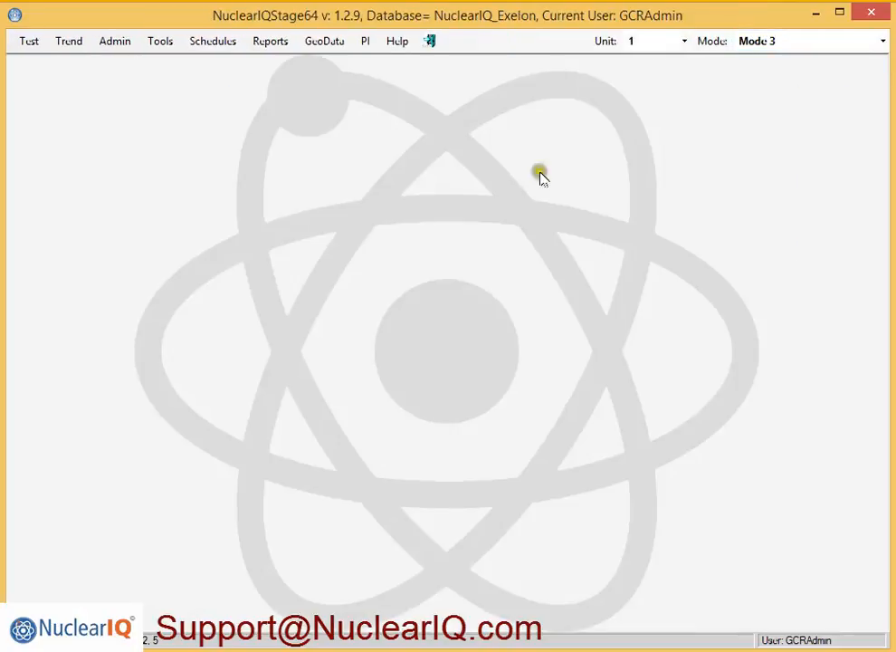
pyautogui.click(161, 42)
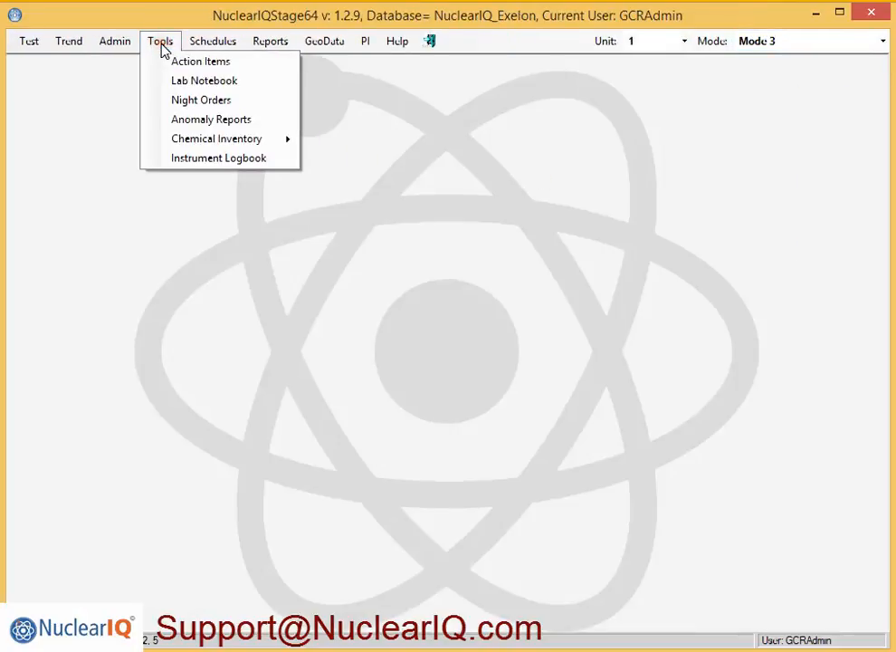
pyautogui.click(202, 160)
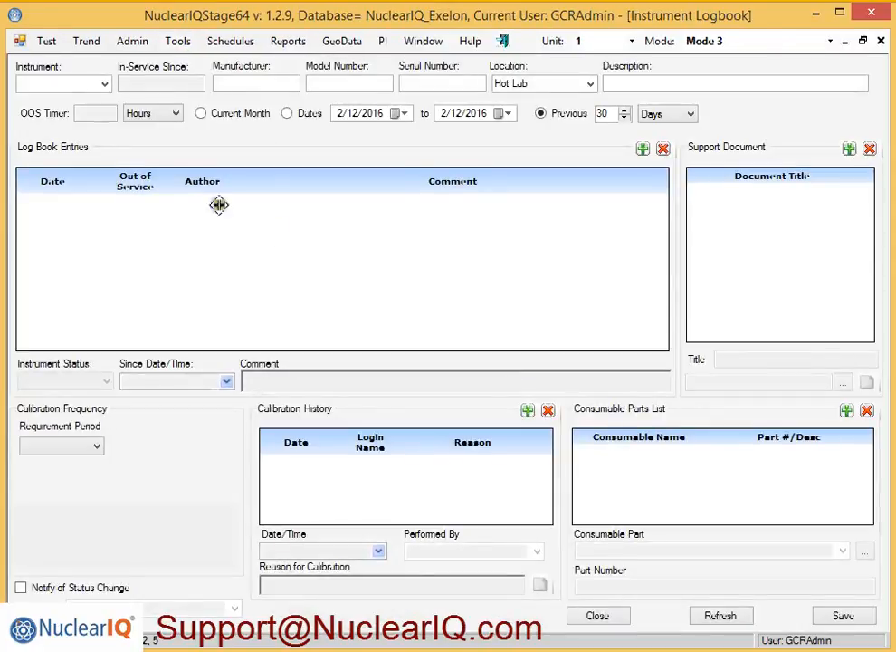
pyautogui.click(104, 84)
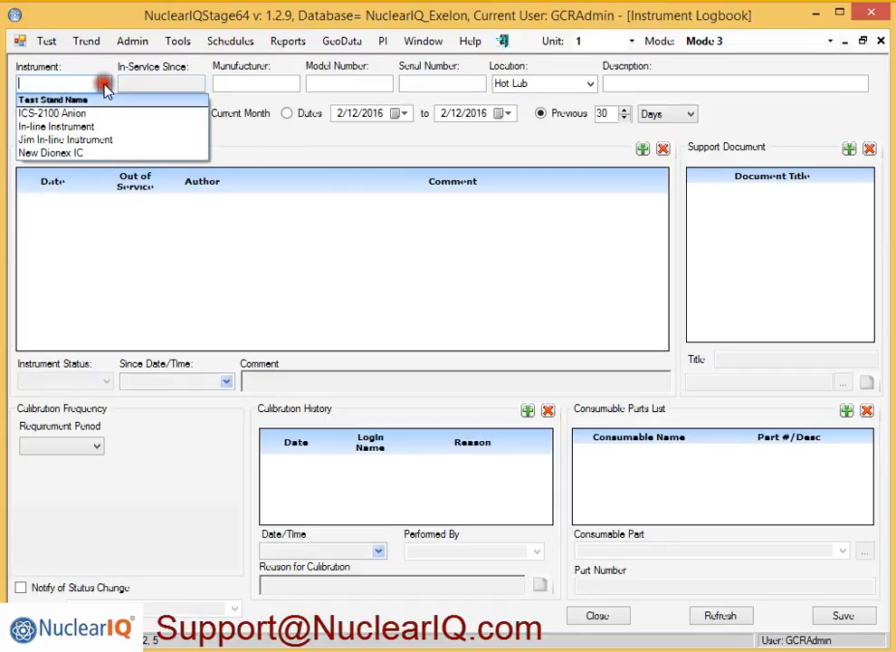
pyautogui.click(38, 156)
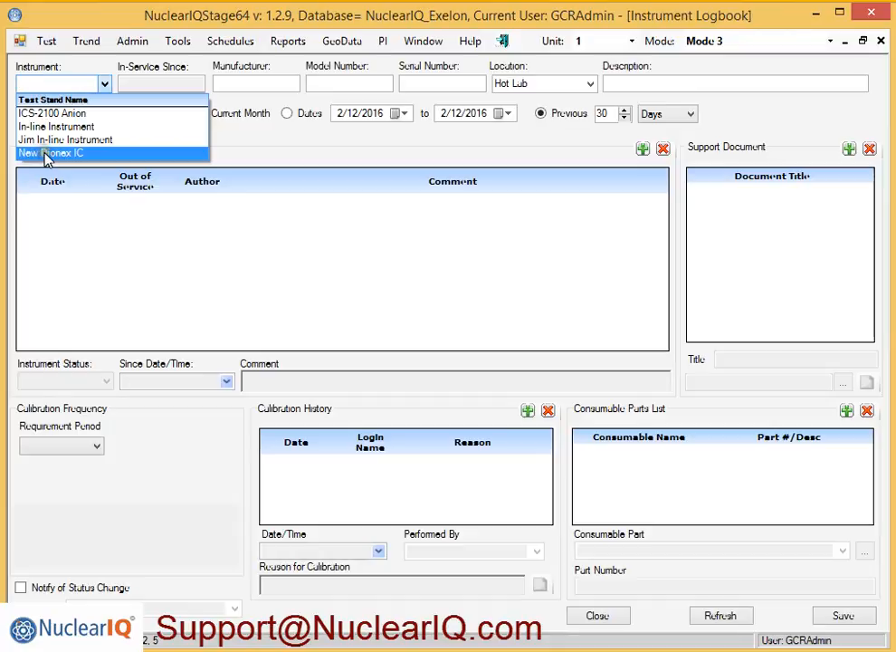
pyautogui.click(45, 115)
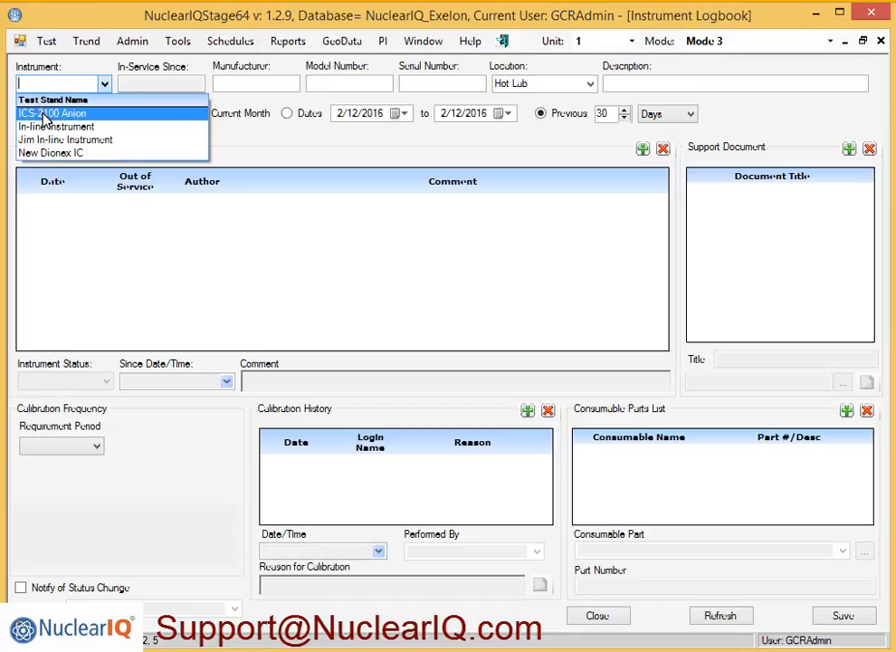
pyautogui.click(45, 116)
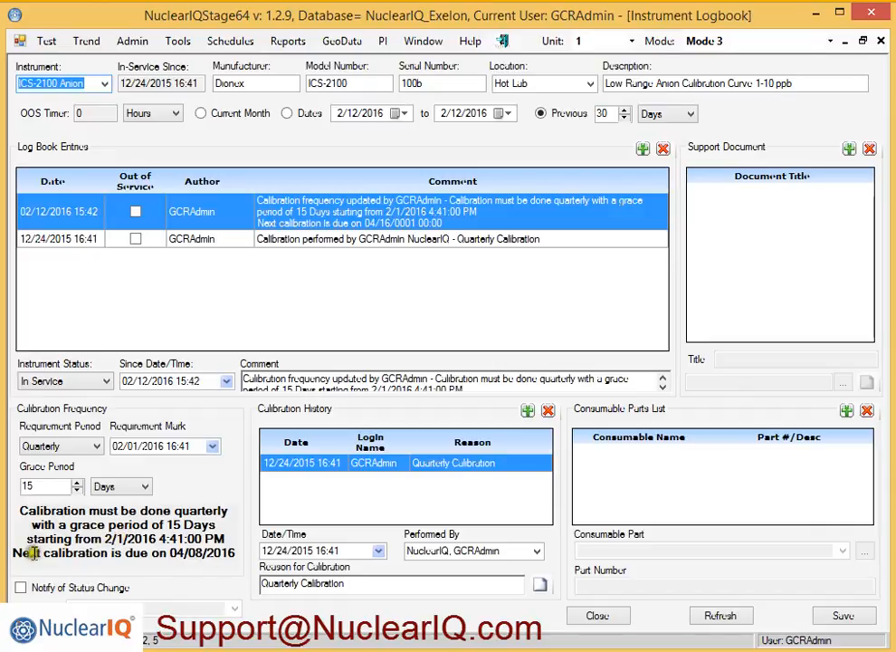
pyautogui.moveTo(169, 552); pyautogui.dragTo(205, 553)
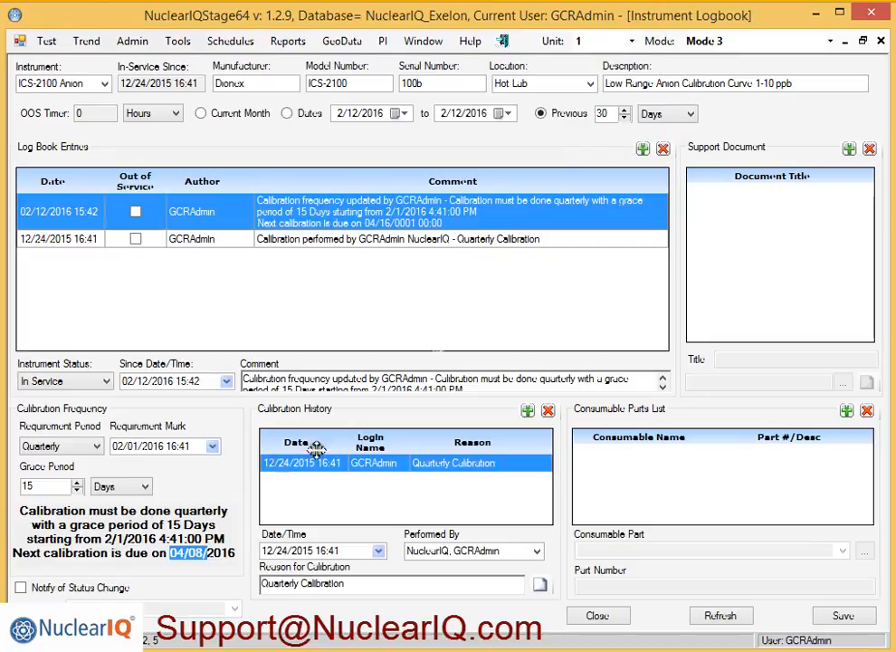
pyautogui.click(457, 270)
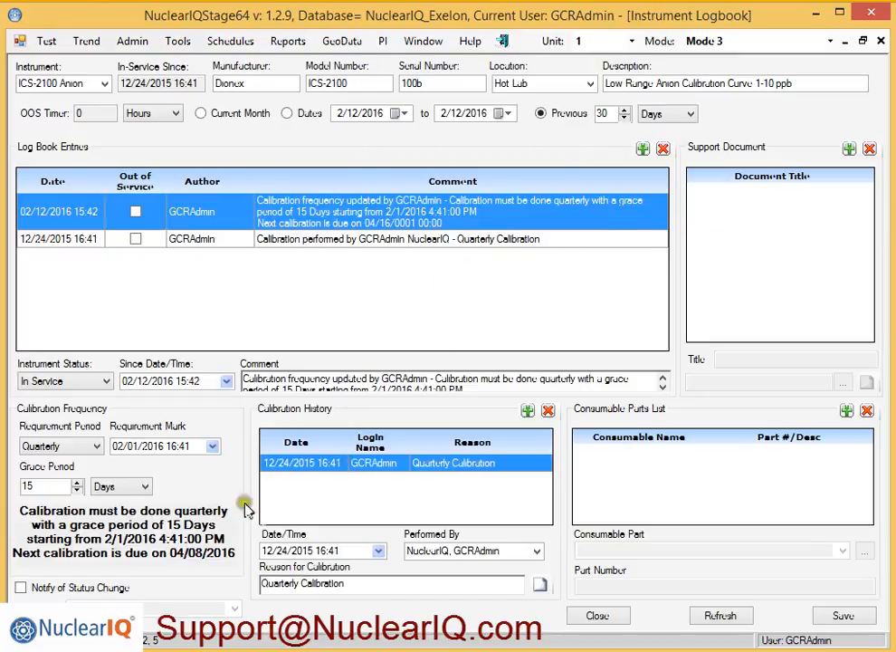
# Change the calibration requirement period to As Required with a requirement mark date of 02/12/2016, and save.
pyautogui.click(99, 448)
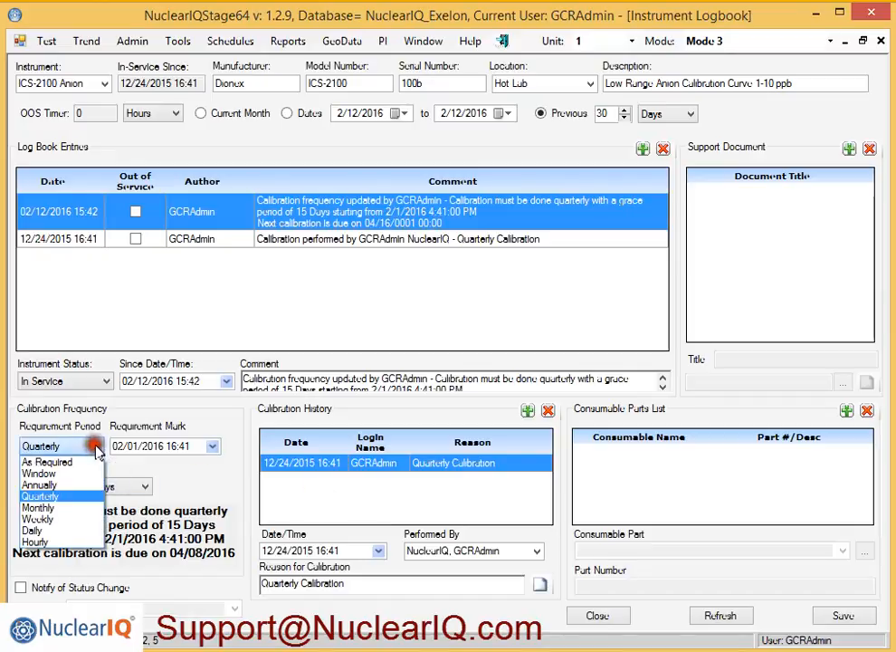
pyautogui.click(72, 460)
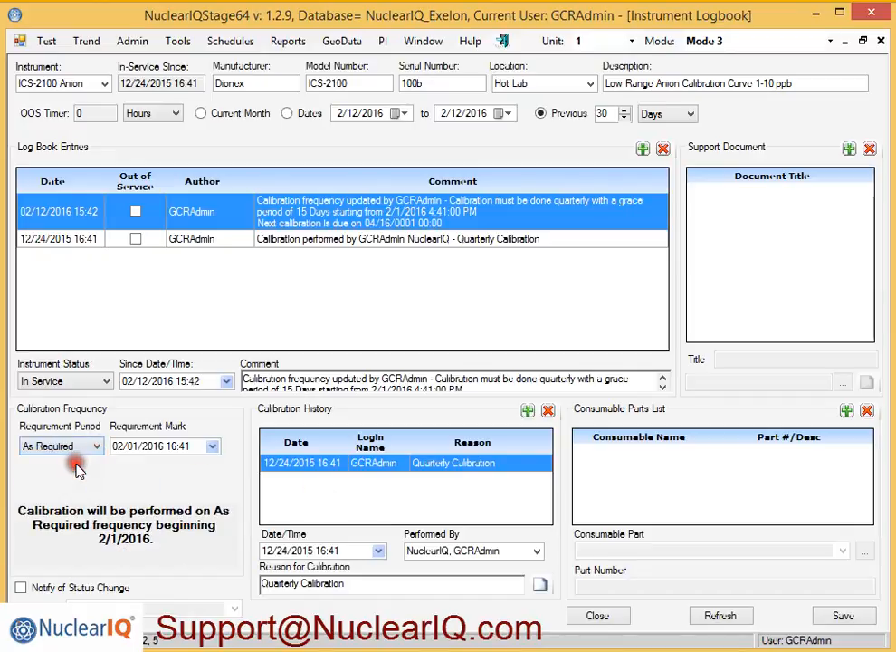
pyautogui.click(212, 446)
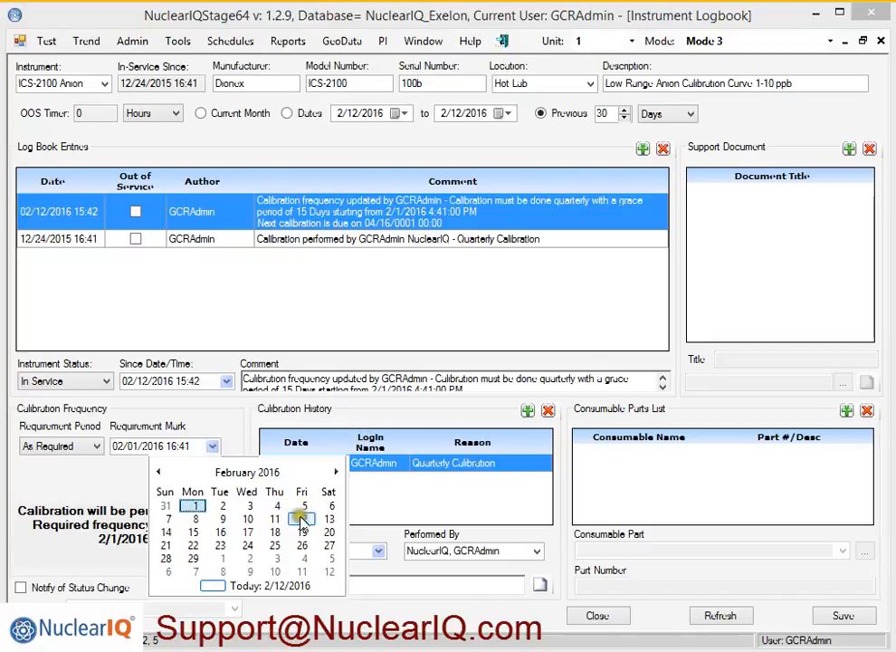
pyautogui.click(301, 519)
pyautogui.click(843, 615)
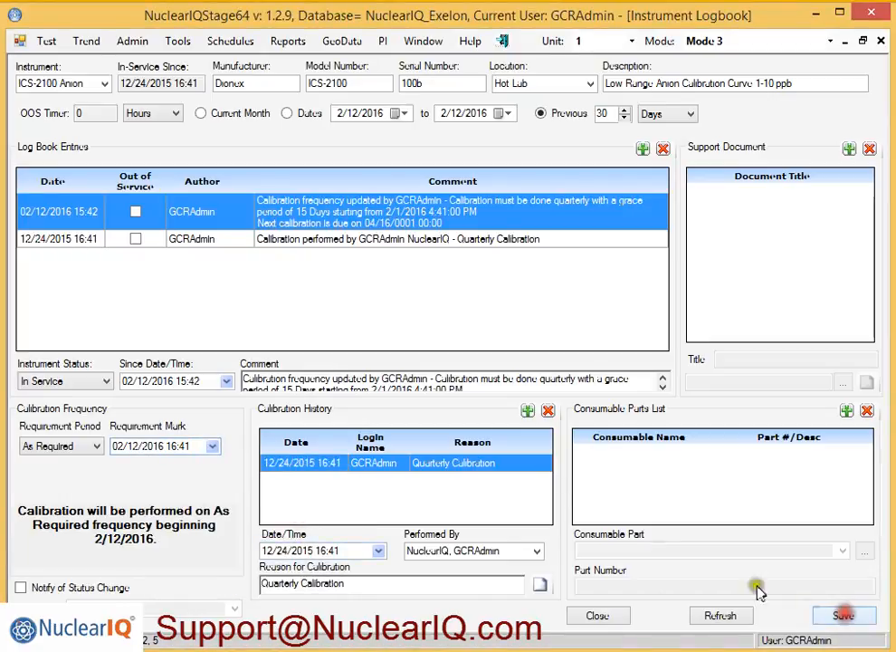
pyautogui.click(527, 404)
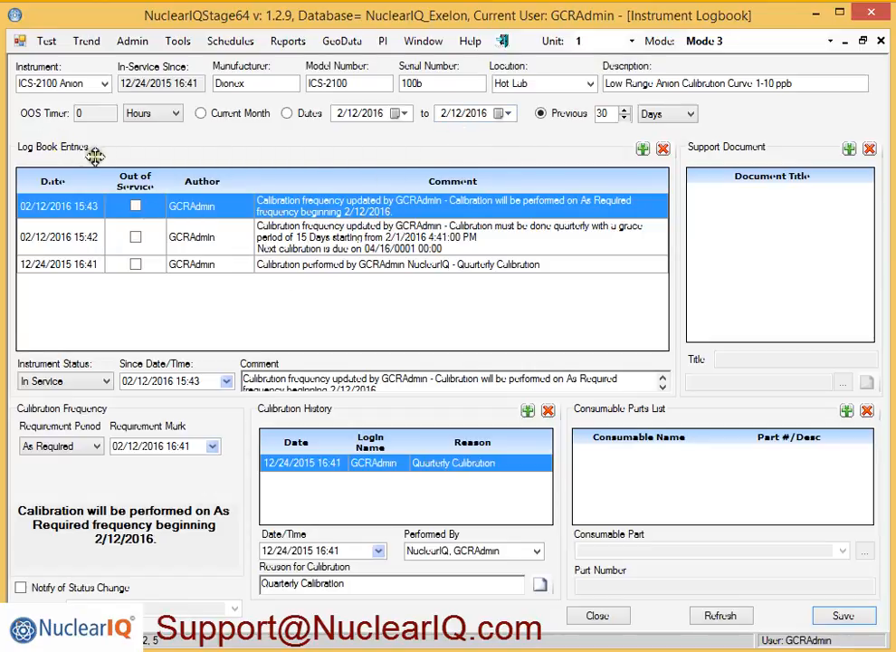
# Add a new log book entry with the instrument status set to Out of Service.
pyautogui.click(644, 150)
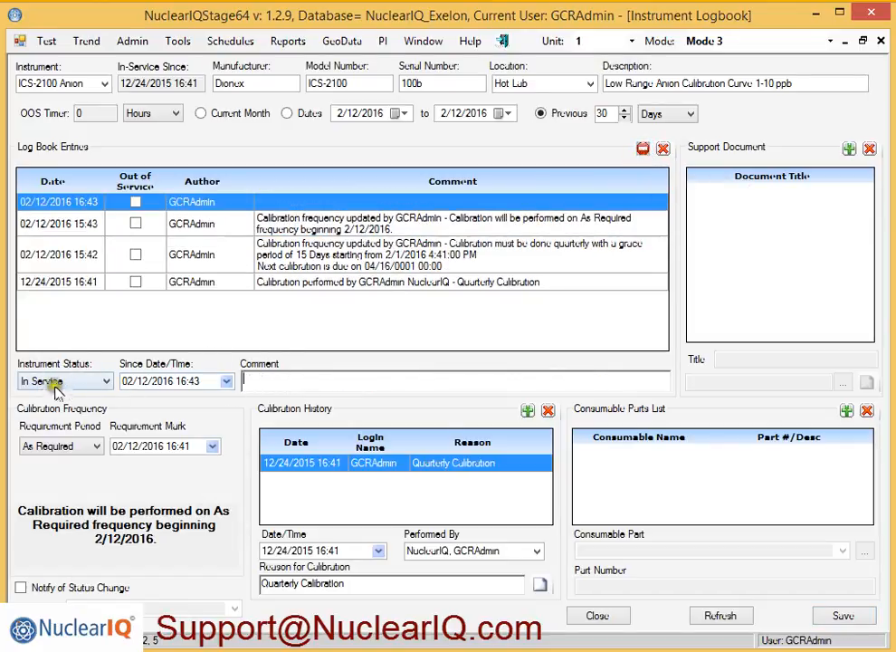
pyautogui.click(105, 380)
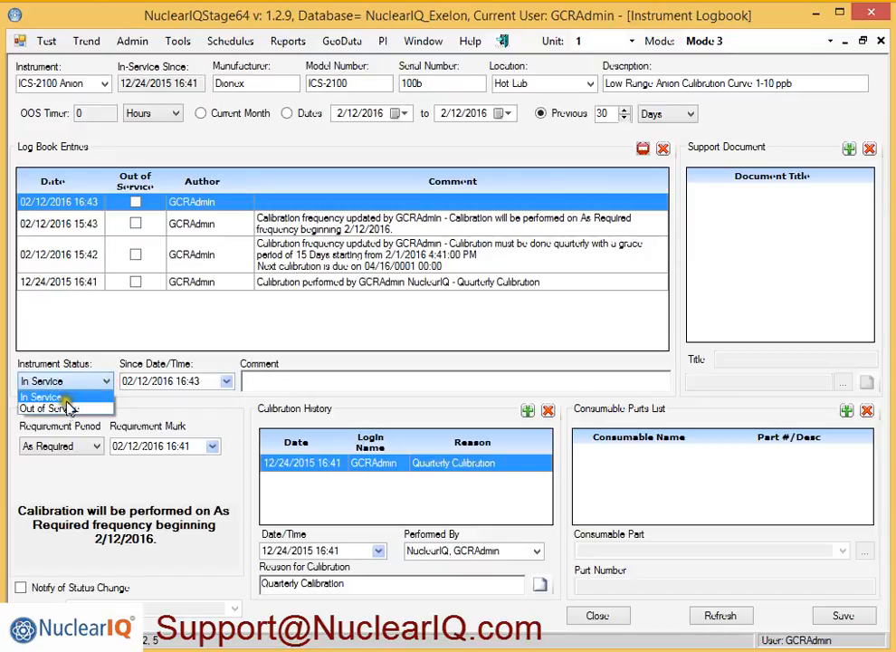
pyautogui.click(203, 382)
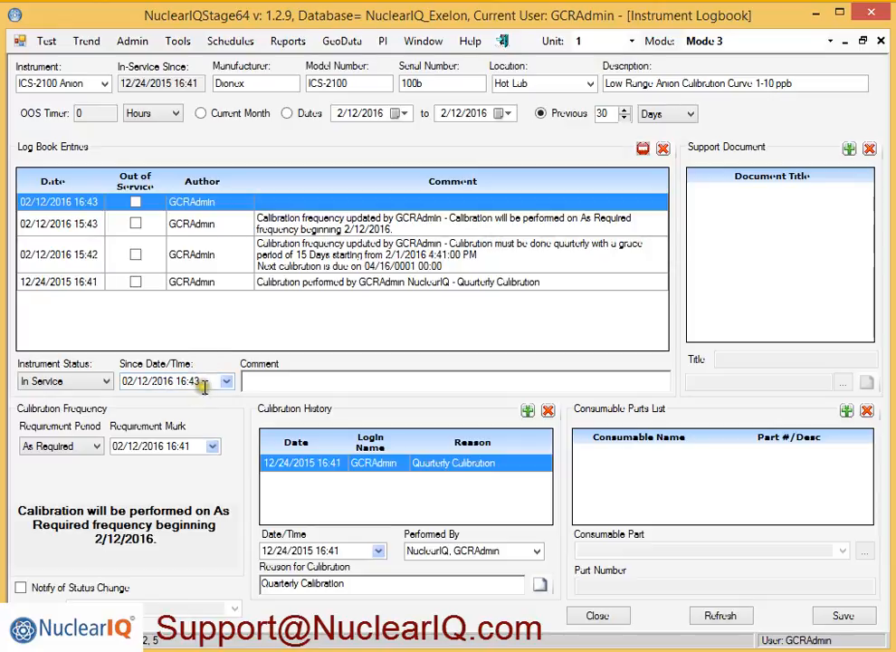
pyautogui.click(254, 382)
pyautogui.click(106, 382)
pyautogui.click(86, 412)
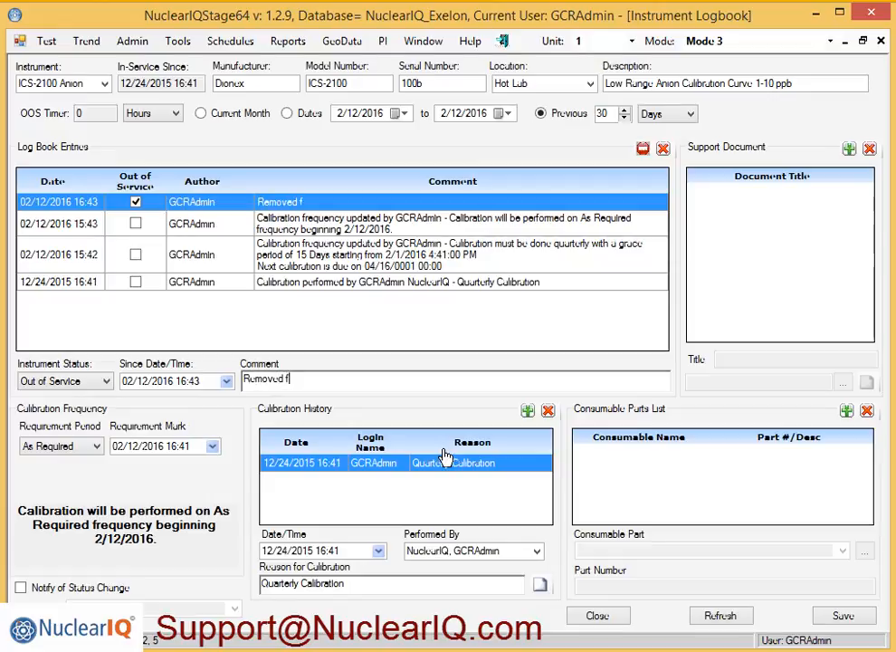
# Give the new log book entry the comment "Removed from Service for Column replacement" and save it.
pyautogui.write('Service for Column replacement')
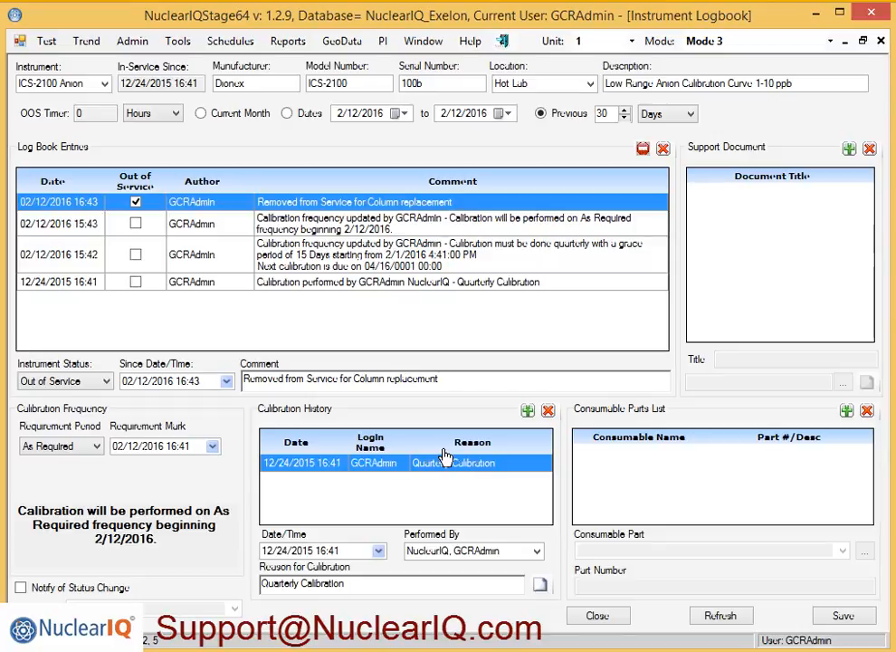
pyautogui.click(840, 616)
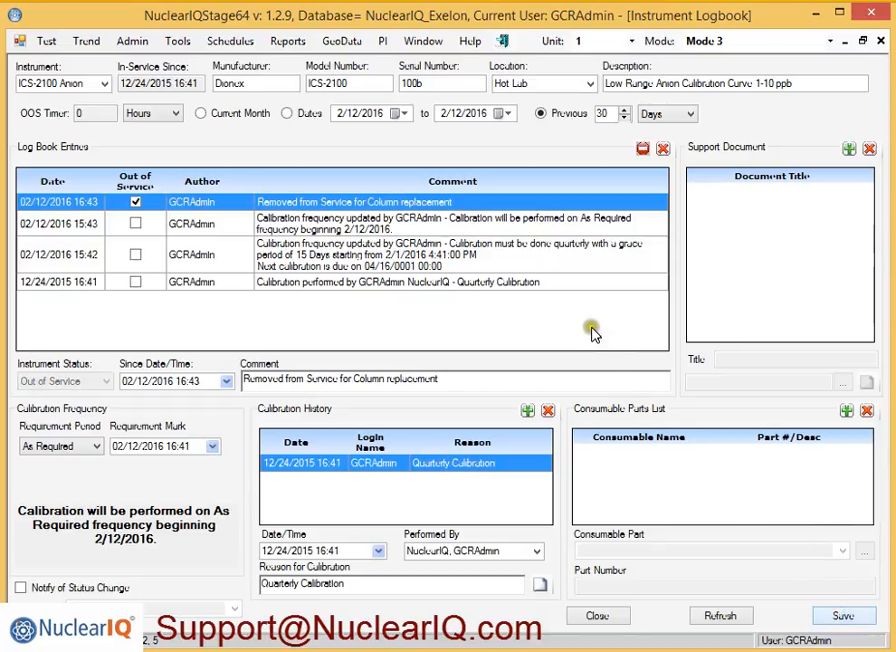
pyautogui.click(523, 402)
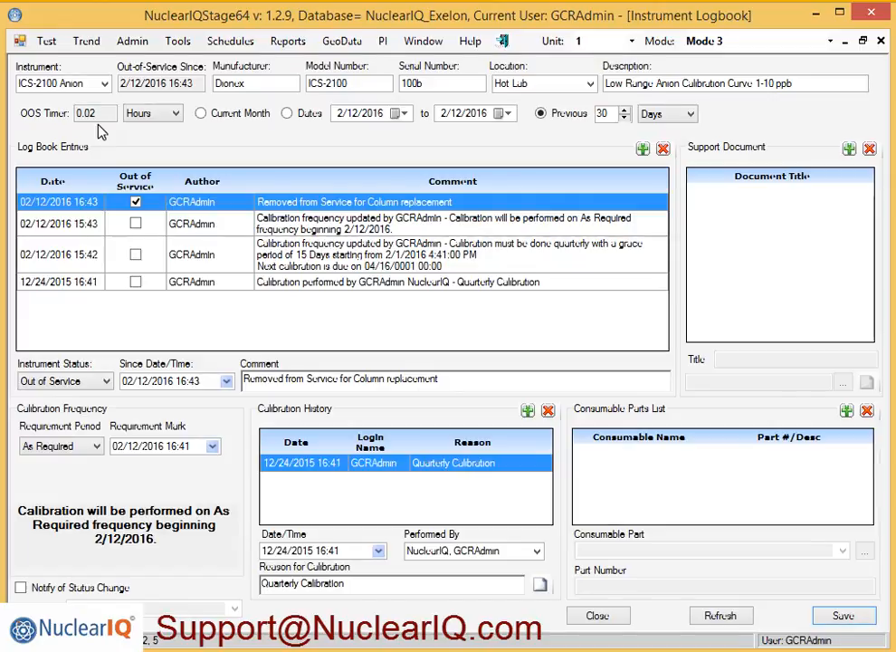
# Set the Out of Service entry's since time to 12:00 on 02/12/2016 and save the logbook.
pyautogui.click(182, 381)
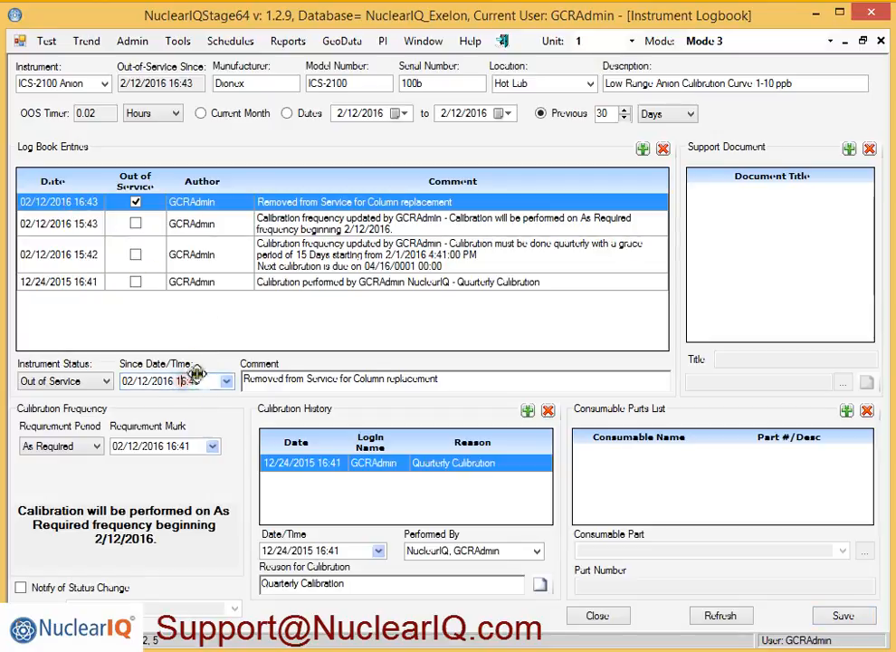
pyautogui.click(193, 381)
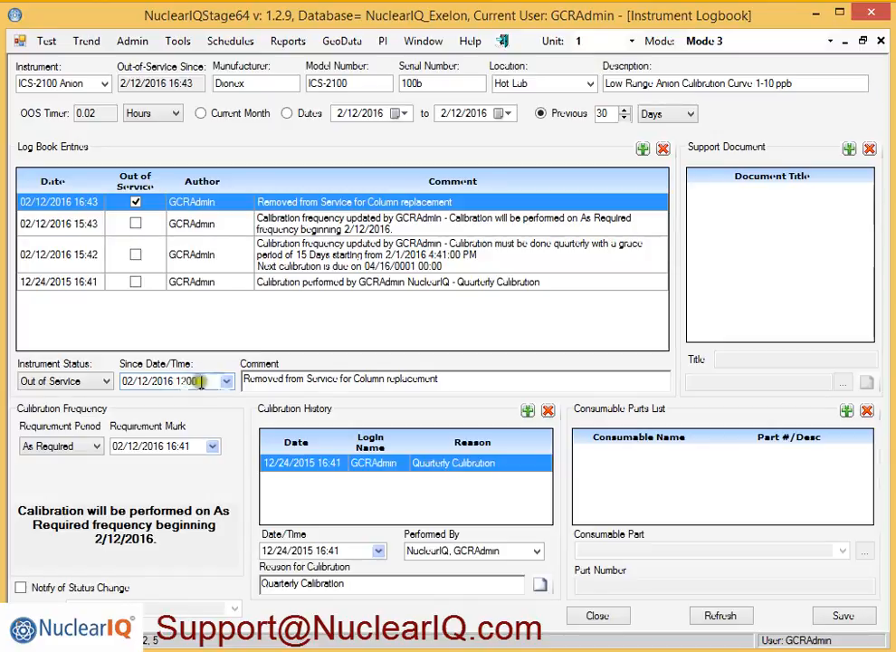
pyautogui.click(848, 621)
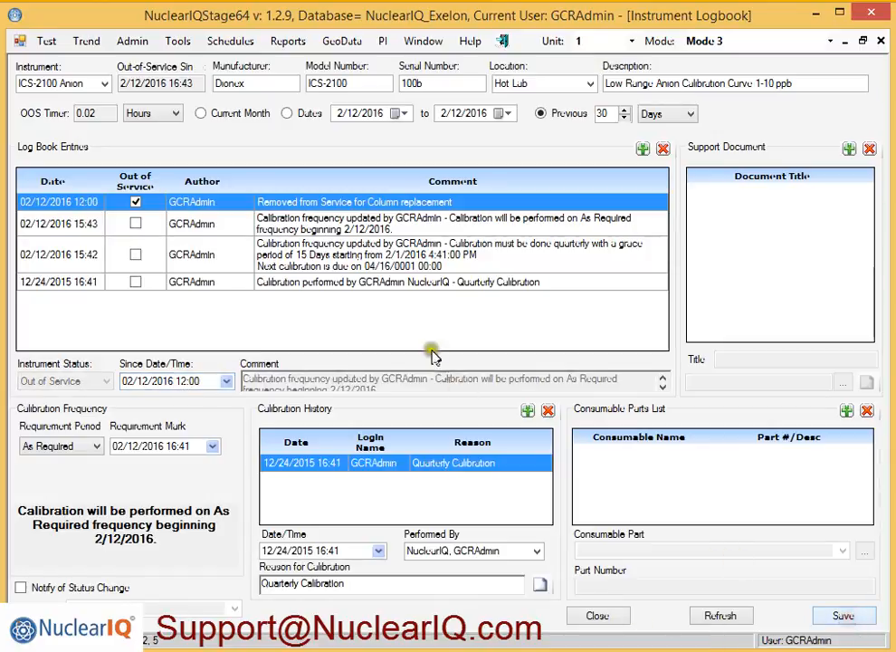
pyautogui.click(525, 404)
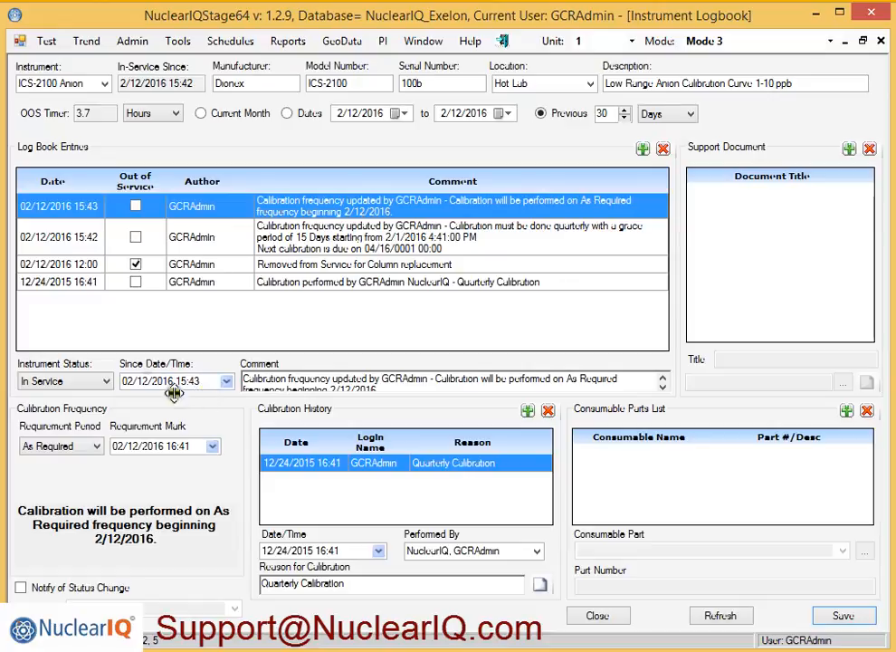
# Add and save an In Service log book entry dated 02/12/2016 14:30 with the comment "Returned to service".
pyautogui.click(640, 148)
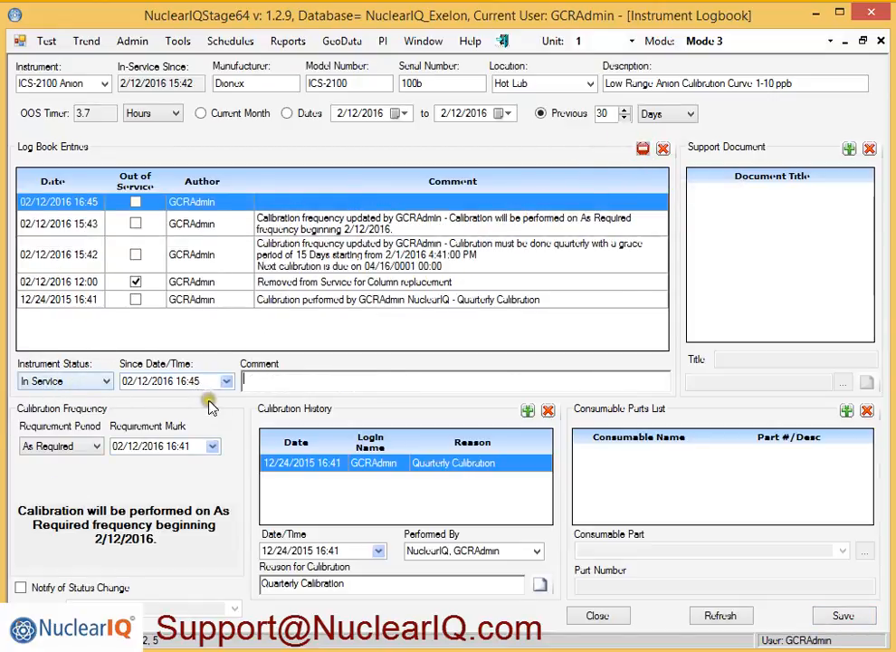
pyautogui.moveTo(199, 381); pyautogui.dragTo(181, 384)
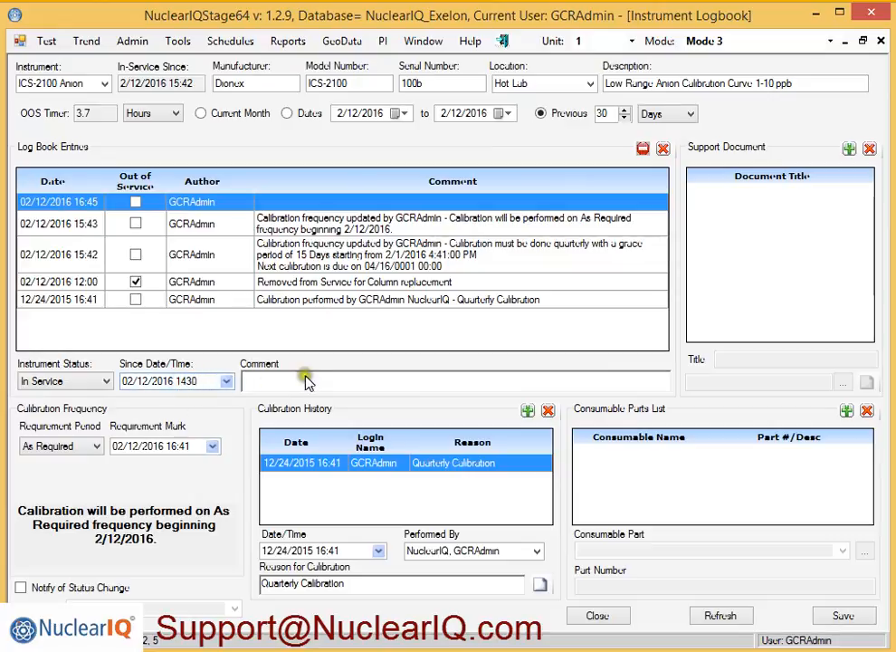
pyautogui.click(273, 380)
pyautogui.write('R')
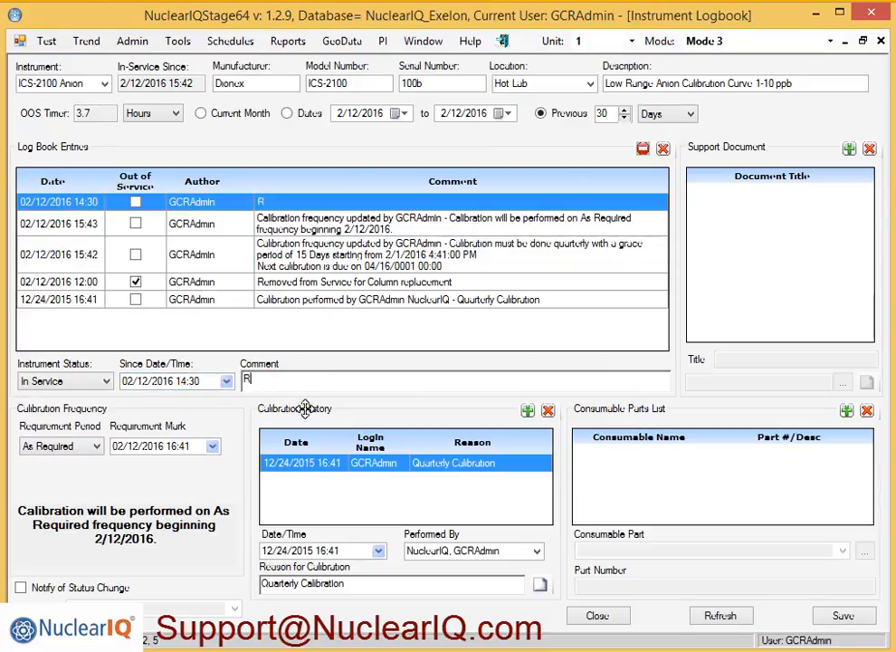
pyautogui.write('Ec')
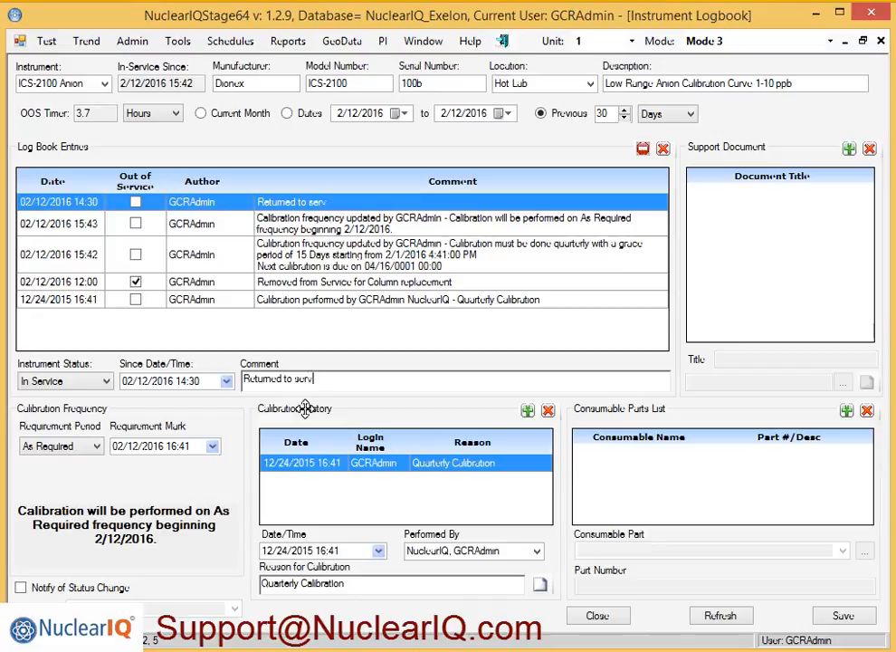
pyautogui.click(843, 615)
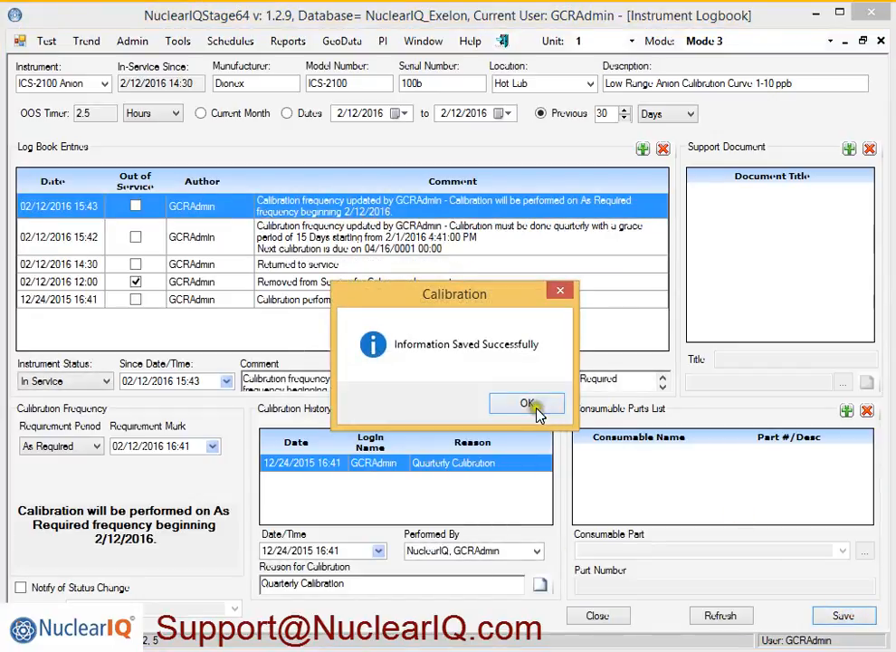
pyautogui.click(531, 403)
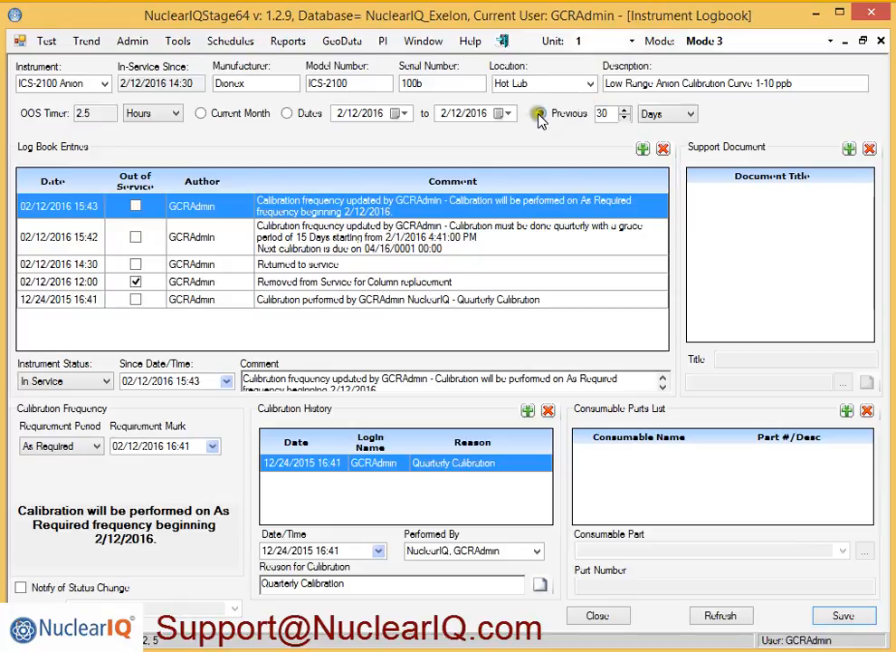
# Switch the out-of-service timer to a date range, trying end dates 2/15/2016 and 2/11/2016 before settling on 2/13/2016.
pyautogui.click(287, 116)
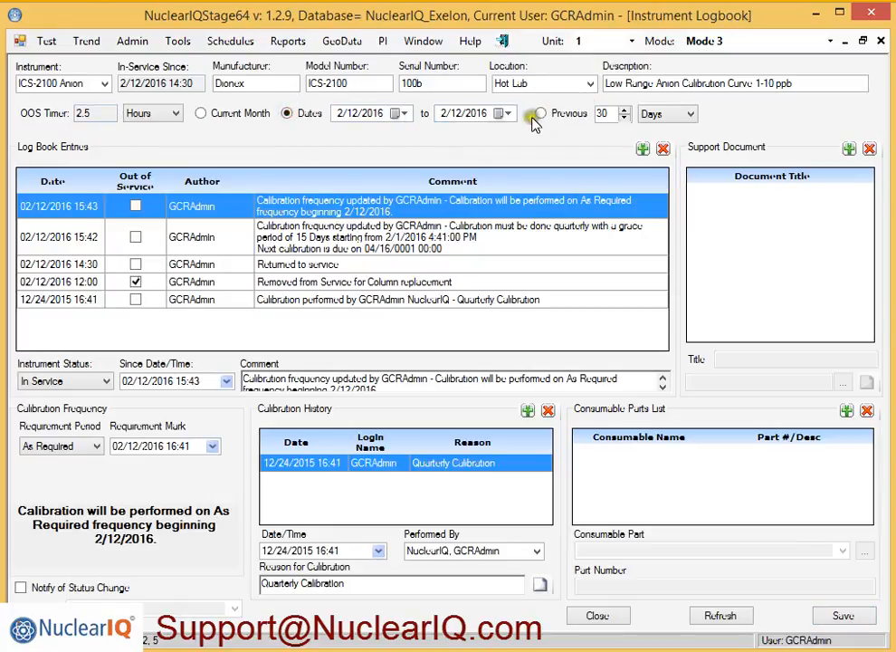
pyautogui.click(504, 114)
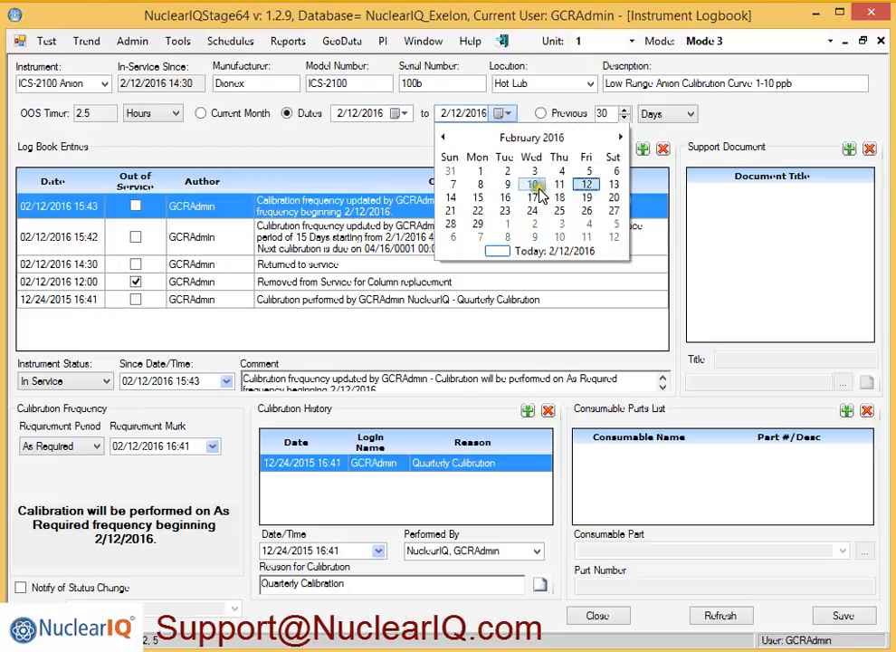
pyautogui.click(478, 197)
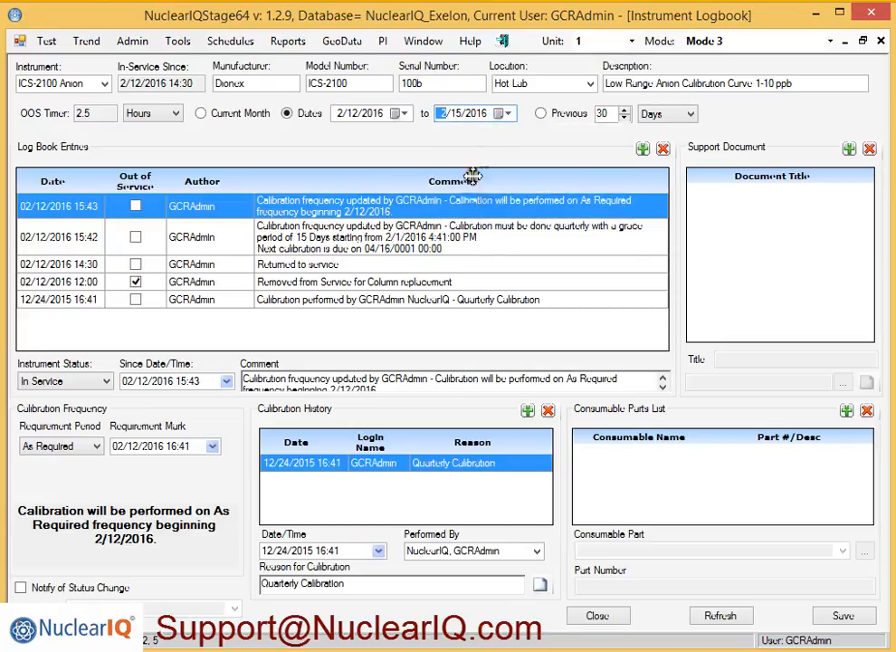
pyautogui.click(504, 114)
pyautogui.click(560, 184)
pyautogui.click(504, 114)
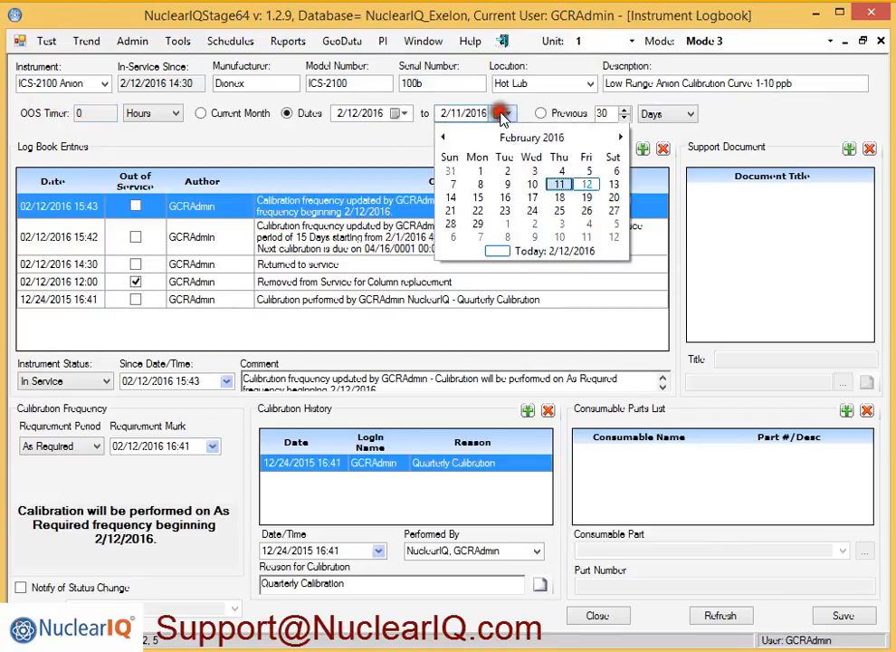
pyautogui.click(613, 185)
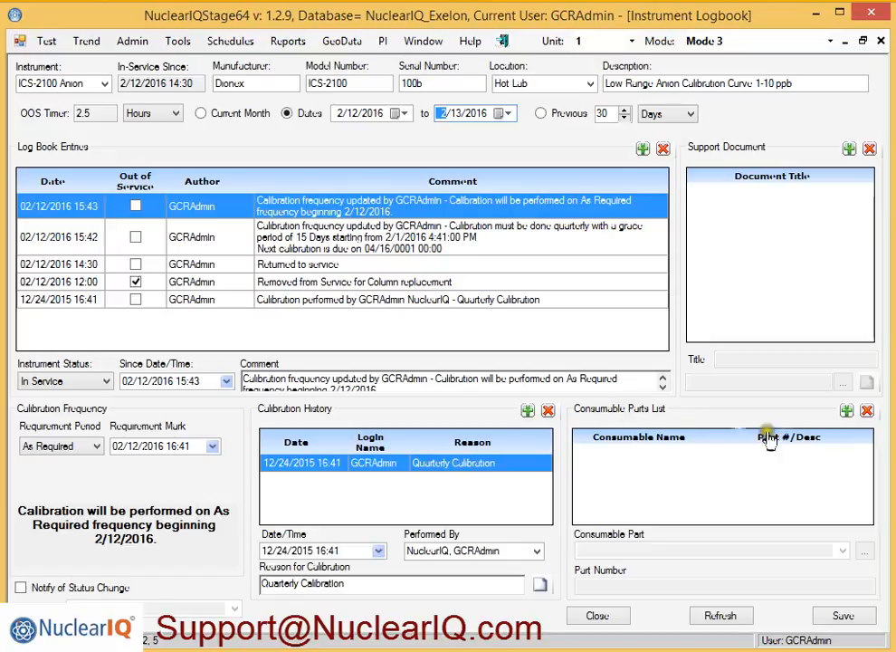
# Add Column to the consumable parts list and enter the purchase order number as its part number.
pyautogui.click(847, 412)
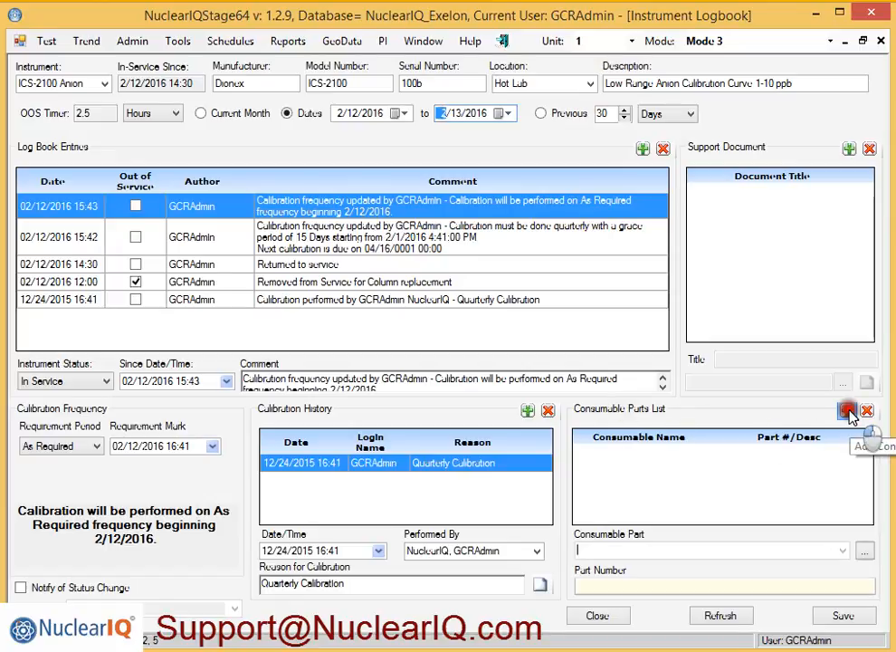
pyautogui.click(843, 553)
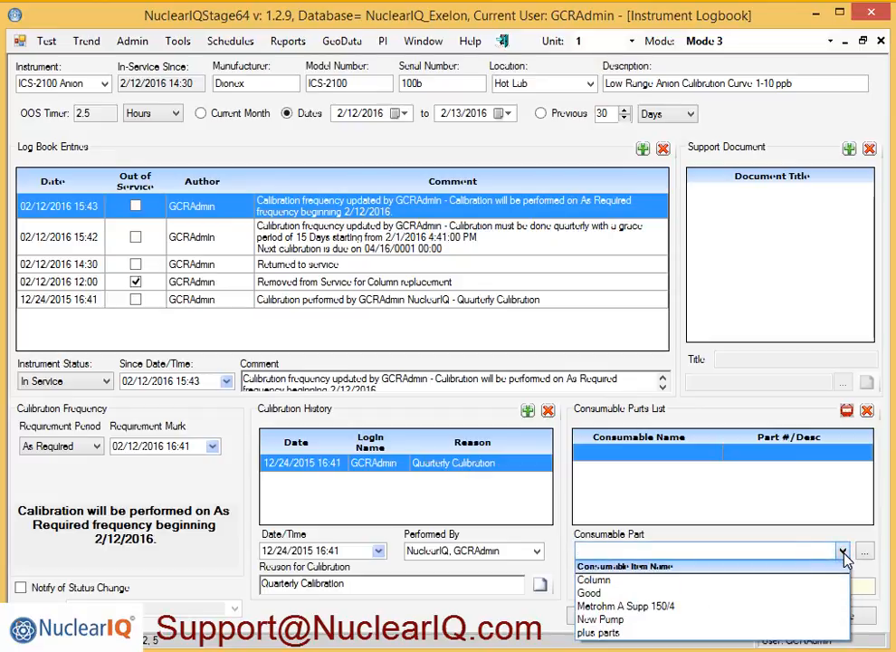
pyautogui.click(597, 580)
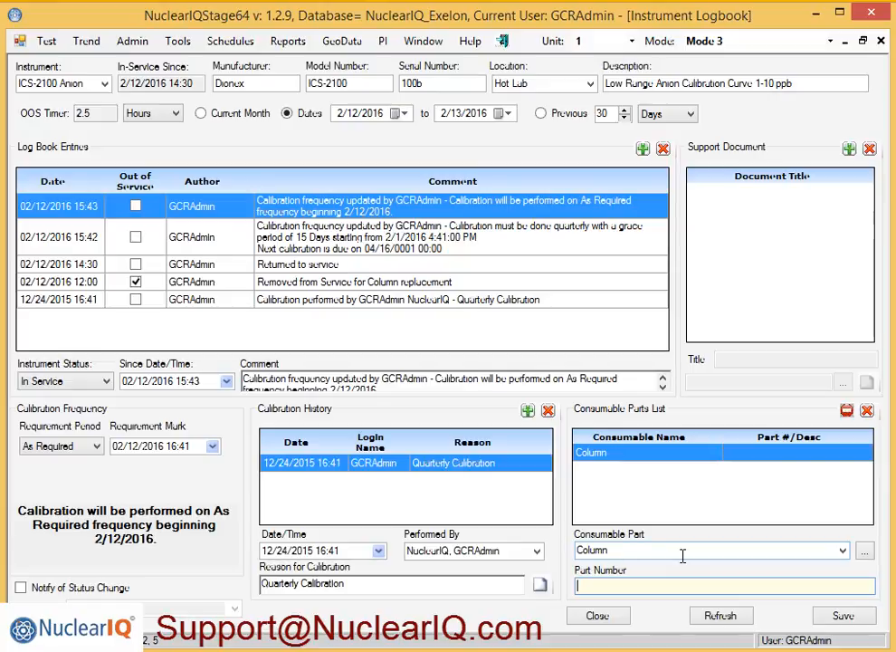
pyautogui.write('PO # 1234')
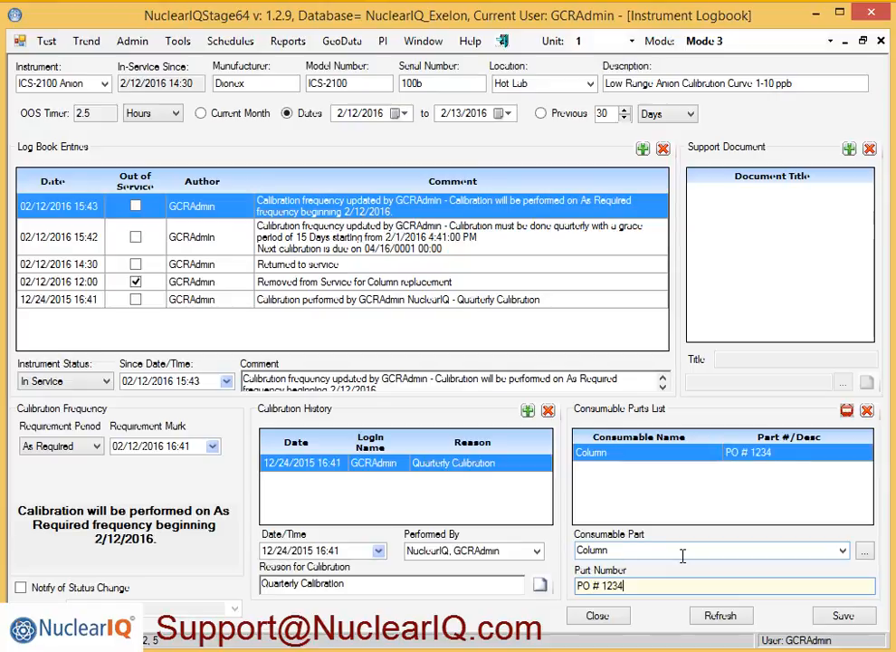
pyautogui.write('-998 Poin')
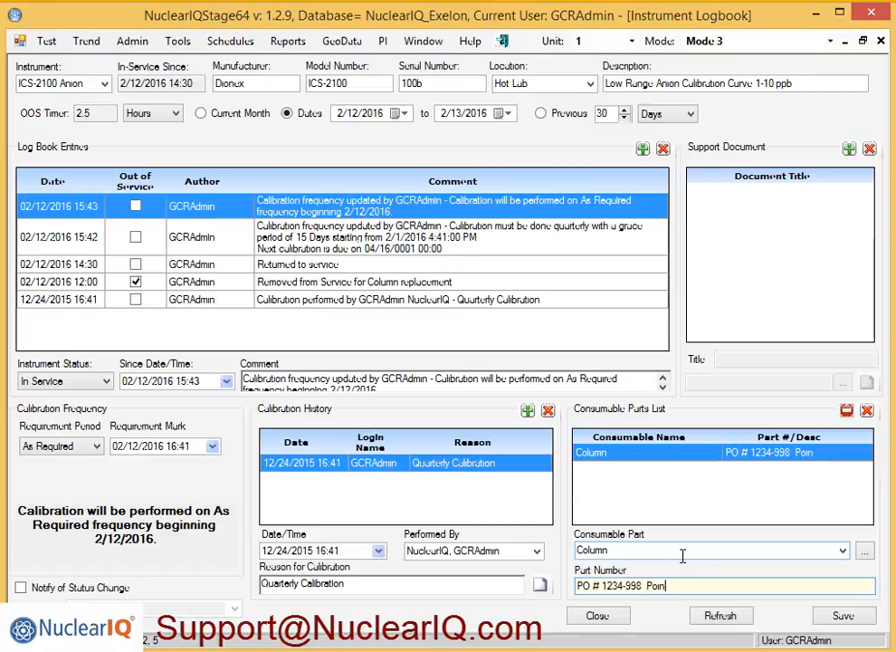
pyautogui.write('t of contact at D')
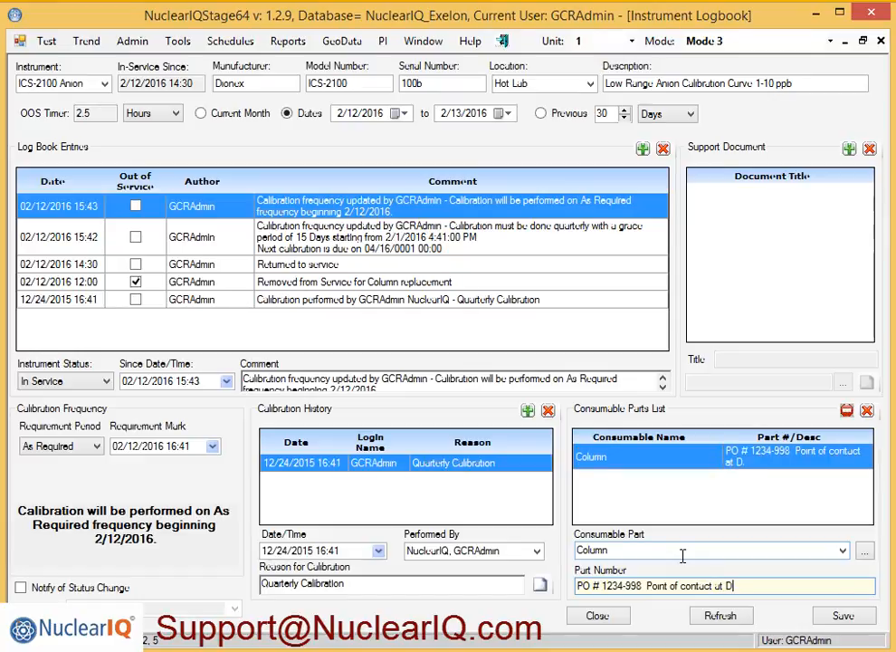
pyautogui.write('ionex')
pyautogui.press('BackSpace')
pyautogui.press('BackSpace')
pyautogui.press('BackSpace')
pyautogui.press('BackSpace')
pyautogui.press('BackSpace')
pyautogui.press('BackSpace')
pyautogui.press('BackSpace')
pyautogui.press('BackSpace')
pyautogui.press('BackSpace')
pyautogui.press('BackSpace')
pyautogui.press('BackSpace')
pyautogui.press('BackSpace')
pyautogui.press('BackSpace')
pyautogui.press('BackSpace')
pyautogui.press('BackSpace')
pyautogui.press('BackSpace')
pyautogui.press('BackSpace')
pyautogui.press('BackSpace')
pyautogui.press('BackSpace')
pyautogui.press('BackSpace')
pyautogui.press('BackSpace')
pyautogui.press('BackSpace')
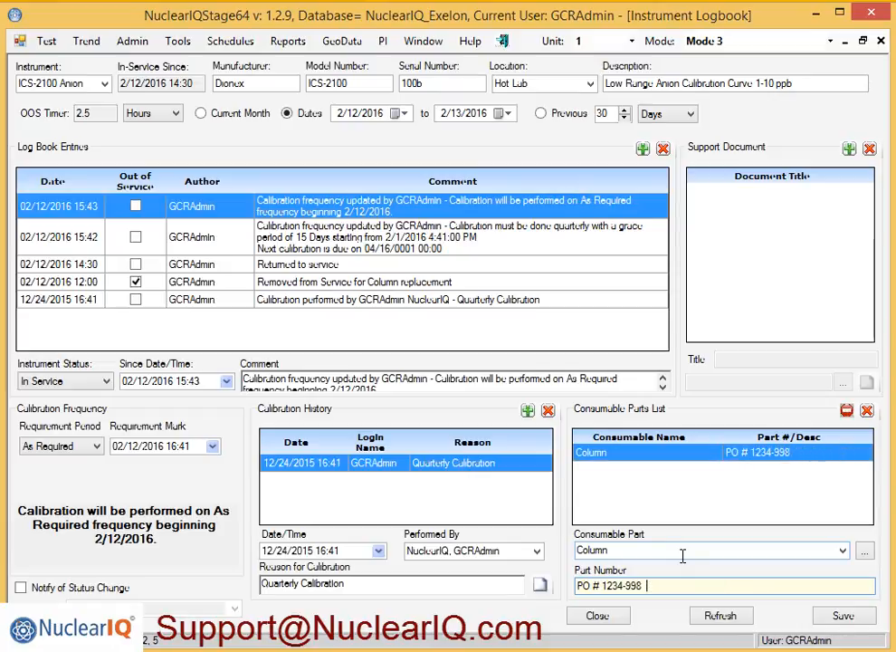
# Append "uses AN-12" to the Column's part number and save the consumable part.
pyautogui.write('uses AN-12')
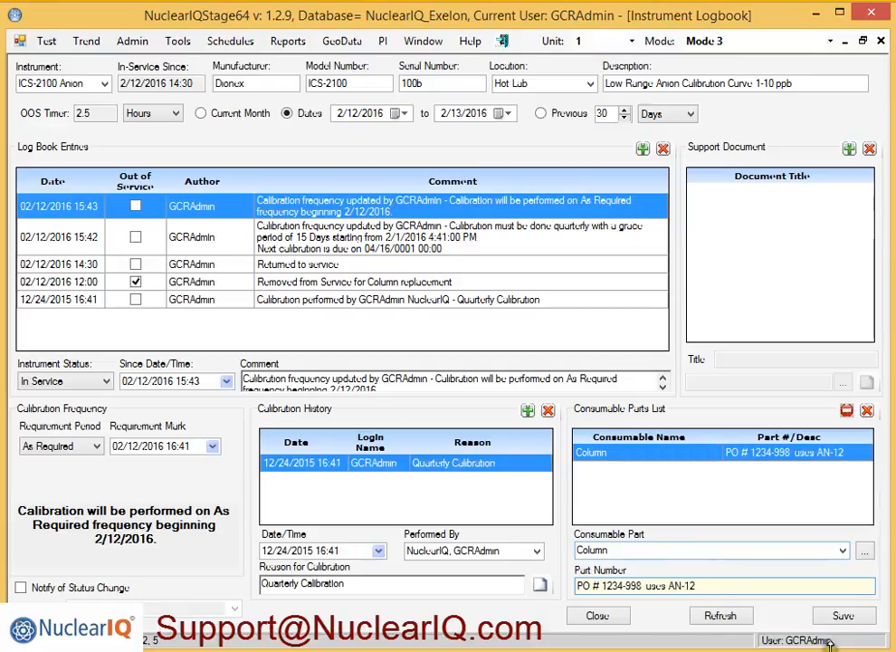
pyautogui.click(842, 614)
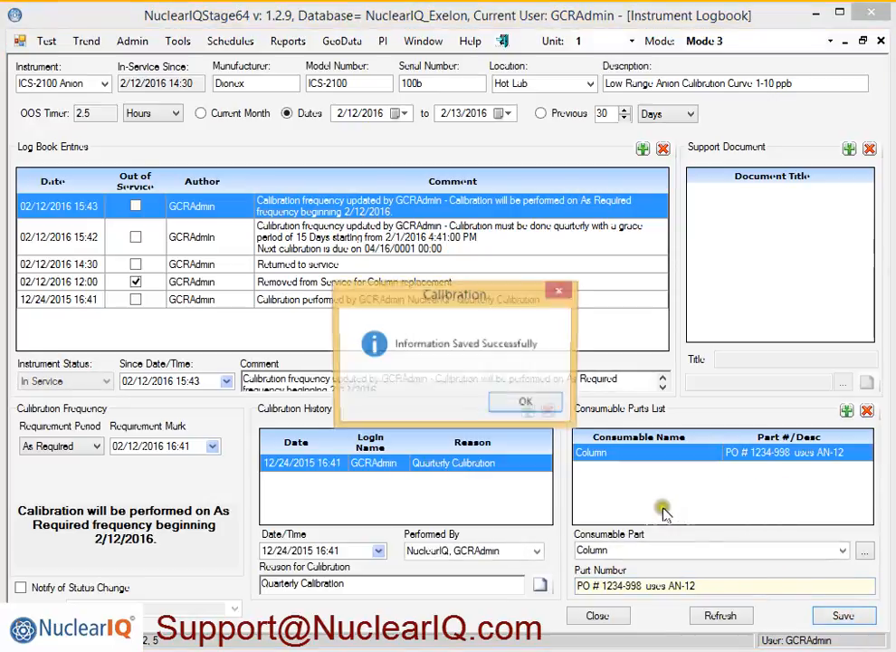
pyautogui.click(525, 404)
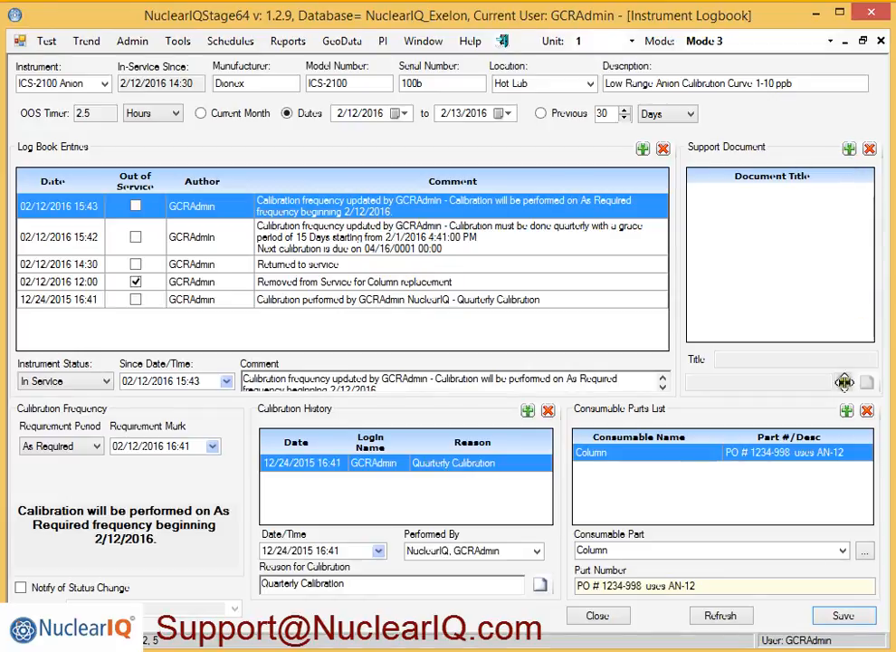
# Add a support document and attach the file WBN Completed Task NIQ (3).rpx from the Report Files folder.
pyautogui.click(851, 151)
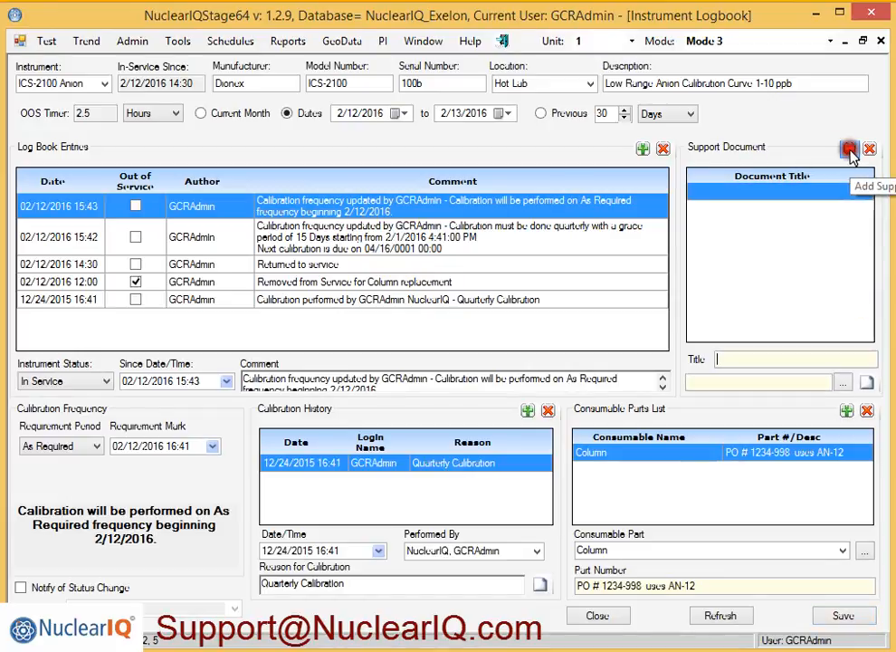
pyautogui.click(851, 152)
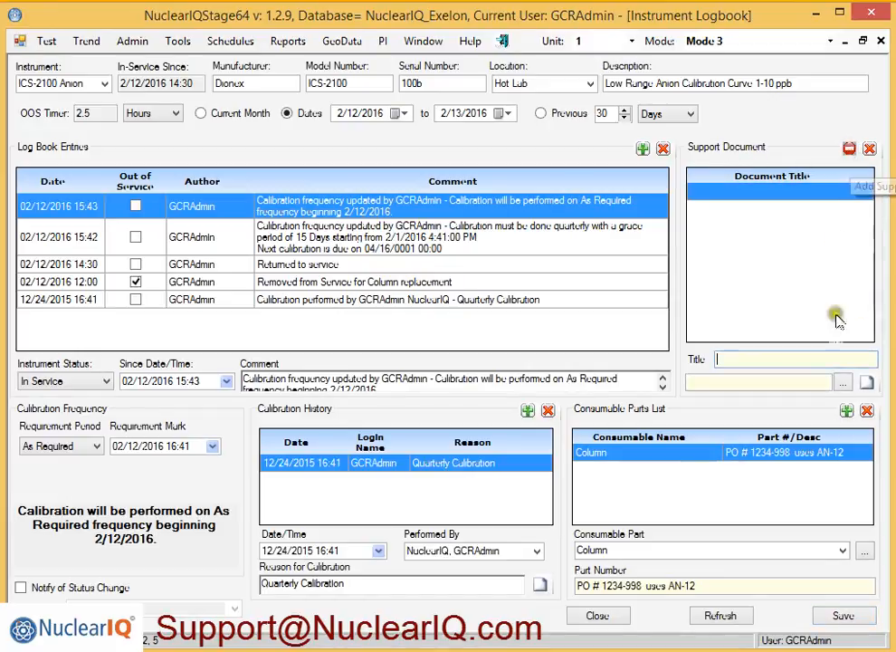
pyautogui.click(845, 387)
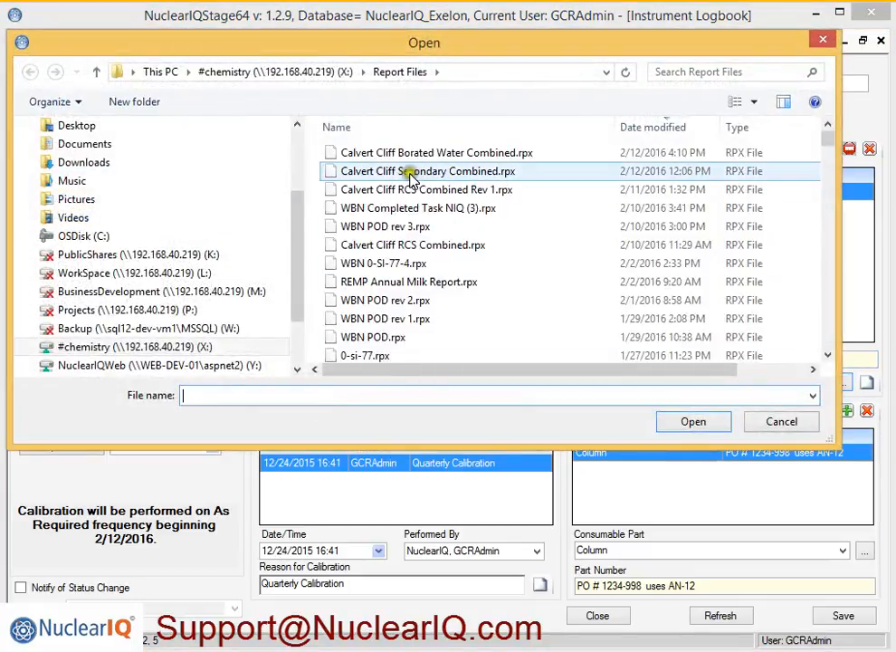
pyautogui.click(326, 208)
pyautogui.click(711, 421)
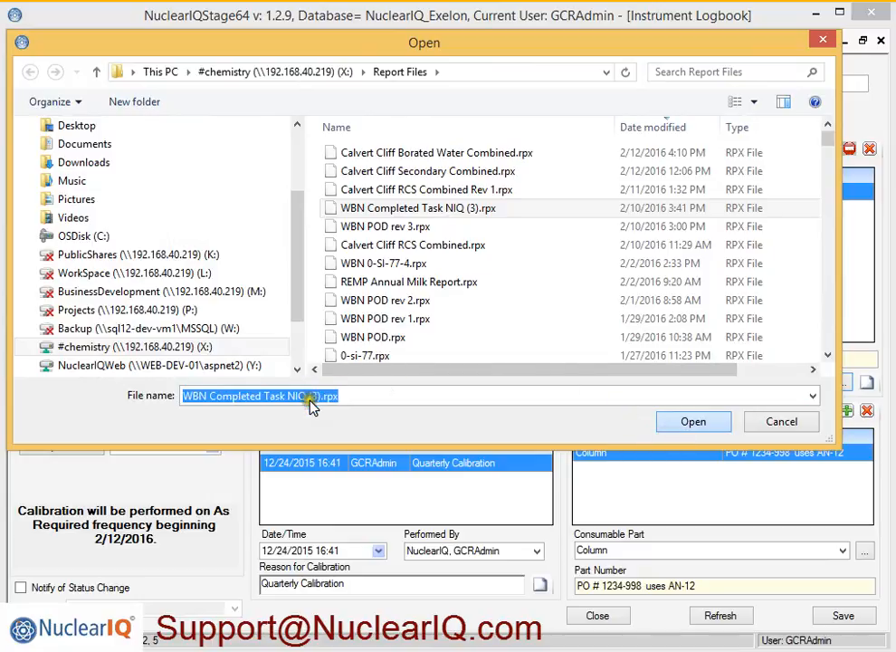
pyautogui.click(686, 424)
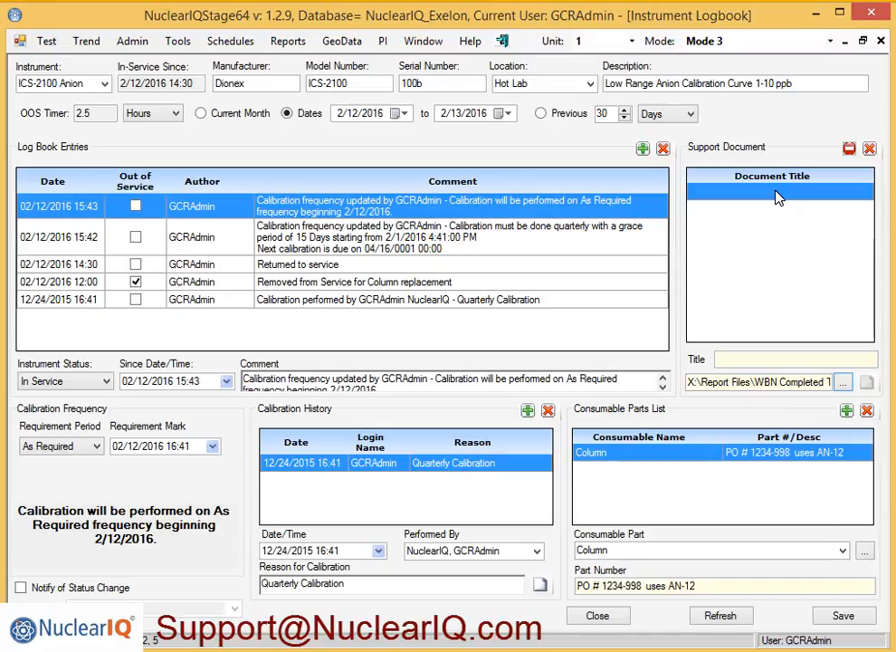
# Give the attached support document the title "Report" and save the logbook.
pyautogui.click(768, 364)
pyautogui.write('Report')
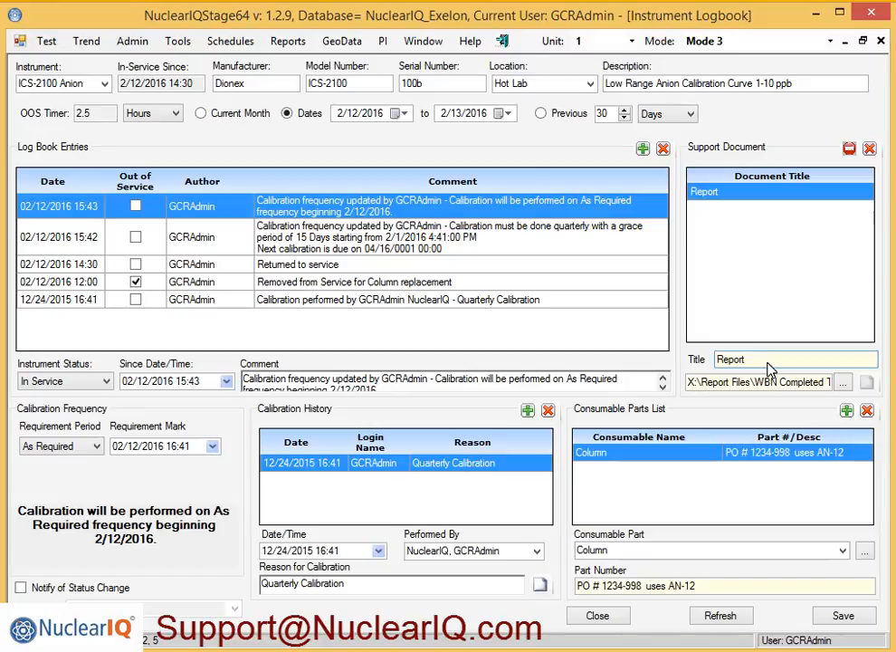
pyautogui.click(841, 617)
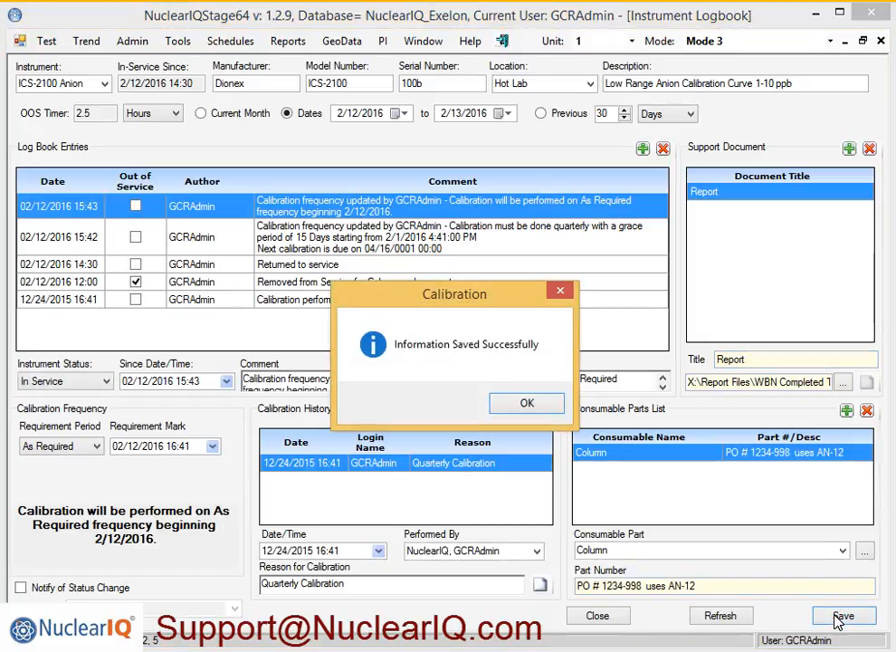
pyautogui.click(525, 405)
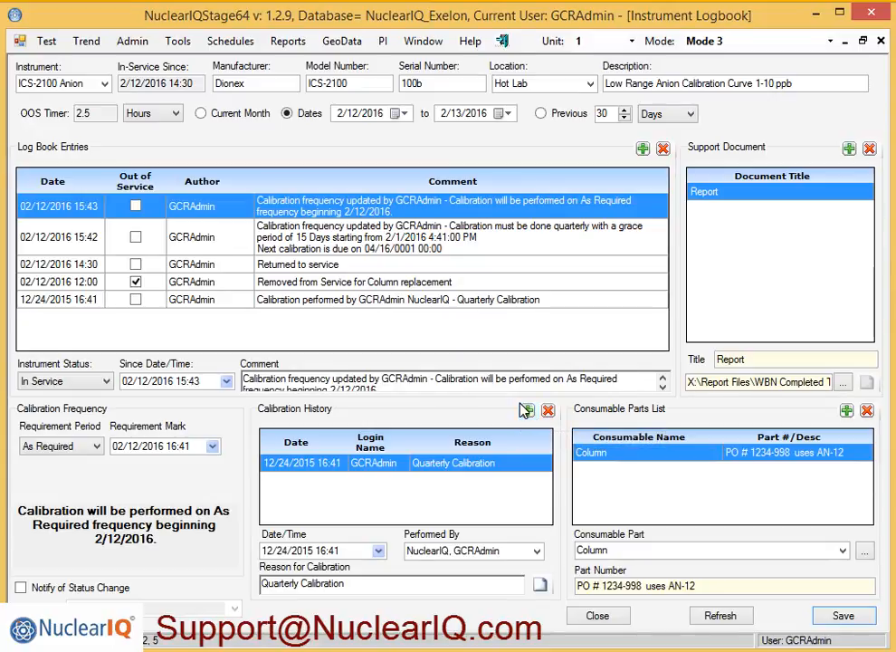
# Try enabling status-change notification for the instrument with an e-mail group as recipient, and switch the notification off again.
pyautogui.click(22, 588)
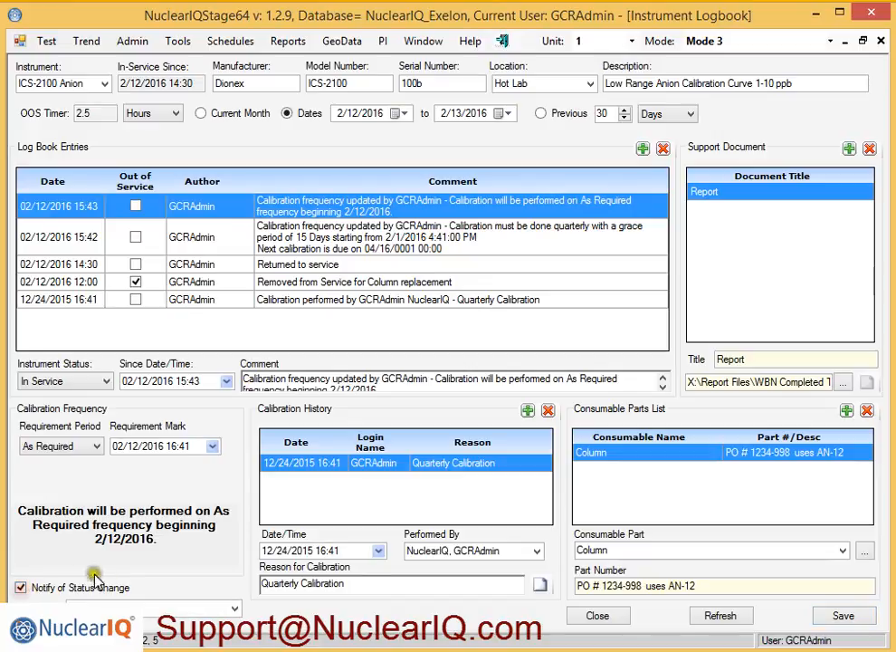
pyautogui.click(231, 610)
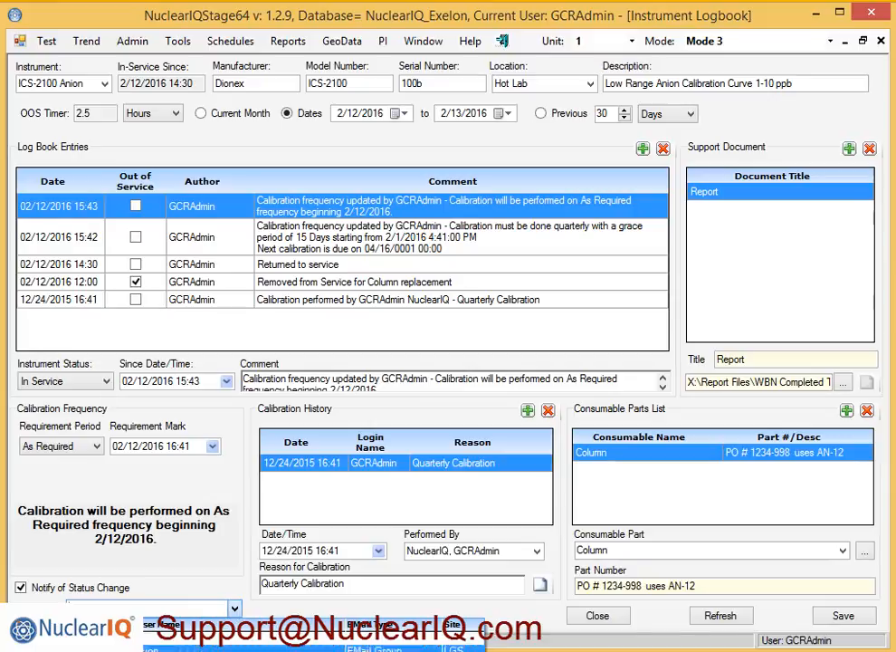
pyautogui.click(235, 613)
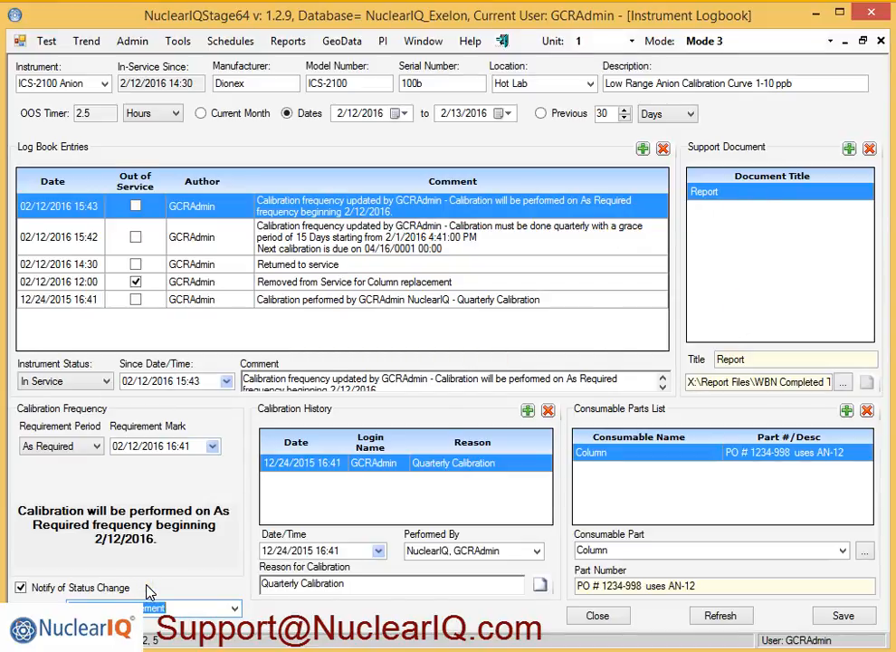
pyautogui.click(20, 587)
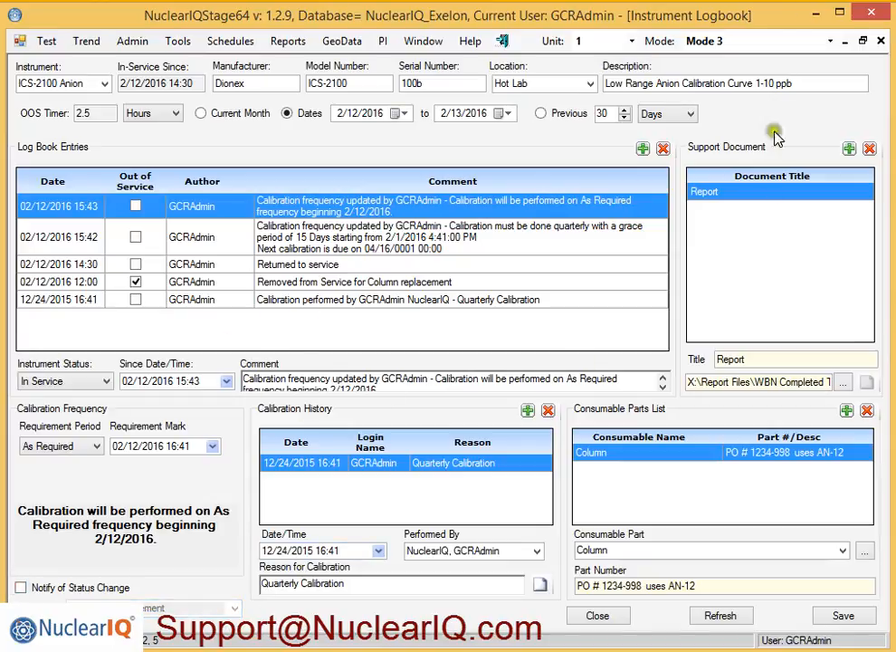
# Close the instrument logbook without saving changes and open the security settings for group permissions.
pyautogui.click(880, 41)
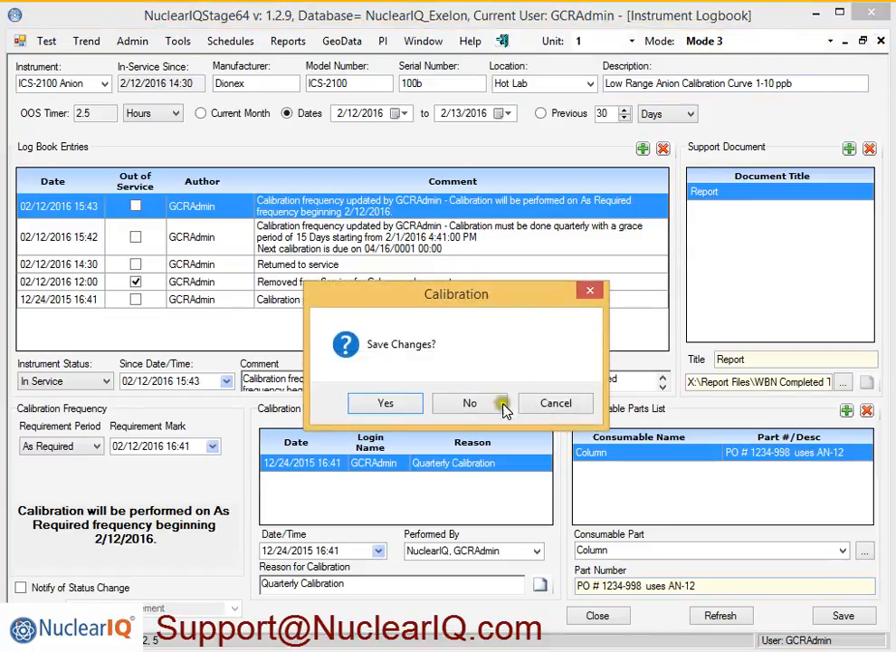
pyautogui.click(474, 404)
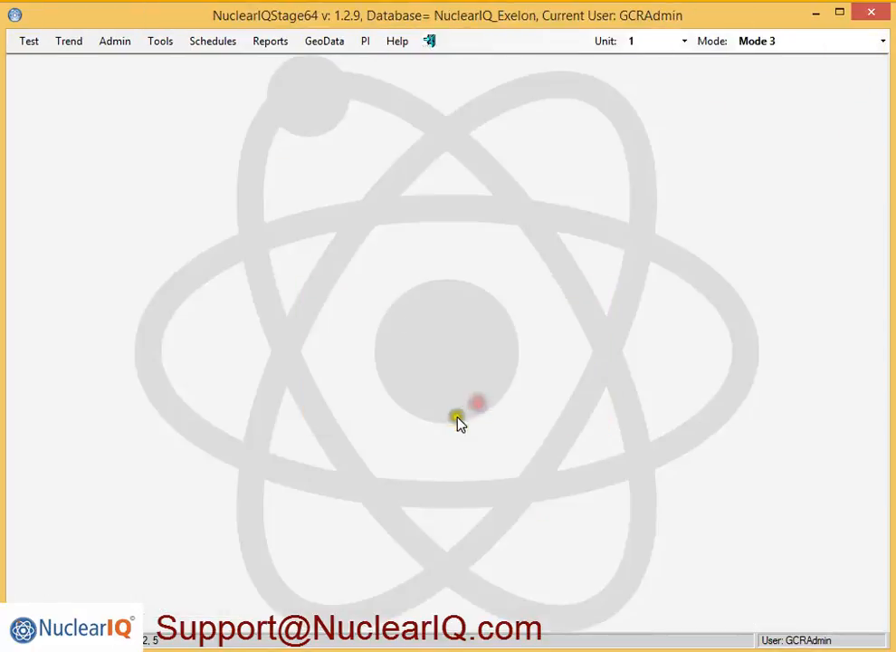
pyautogui.click(120, 43)
pyautogui.moveTo(181, 62)
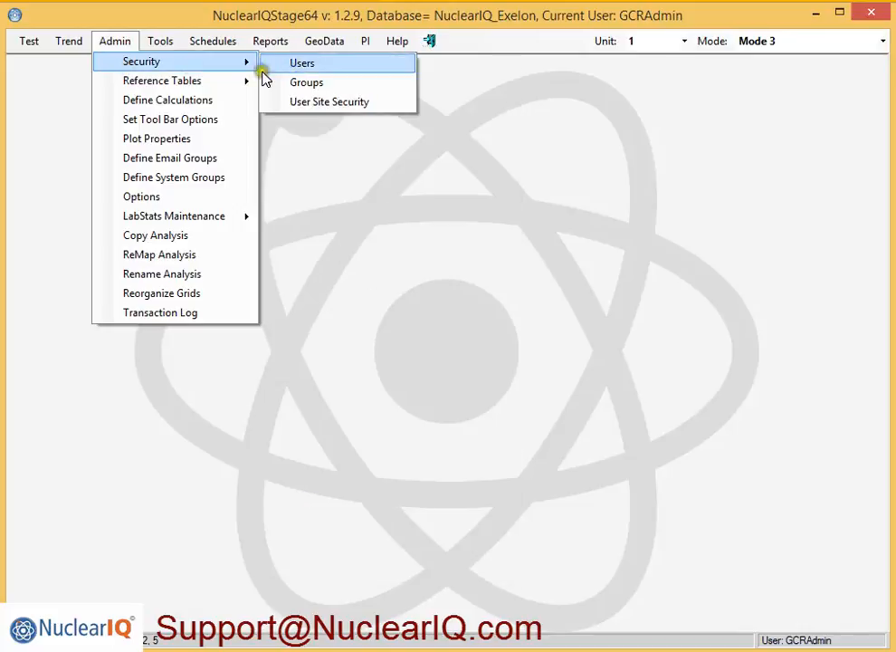
pyautogui.click(350, 87)
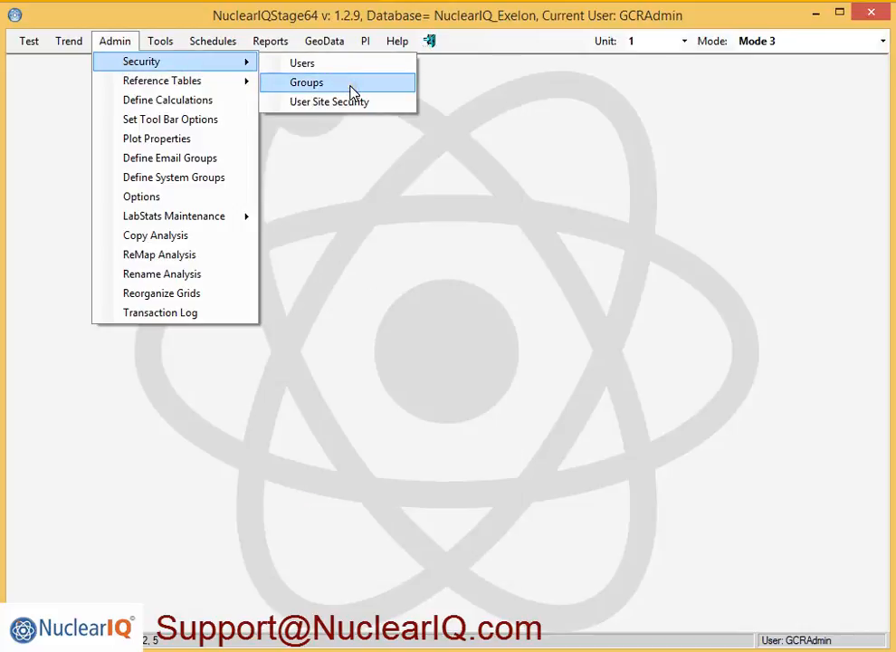
pyautogui.click(351, 87)
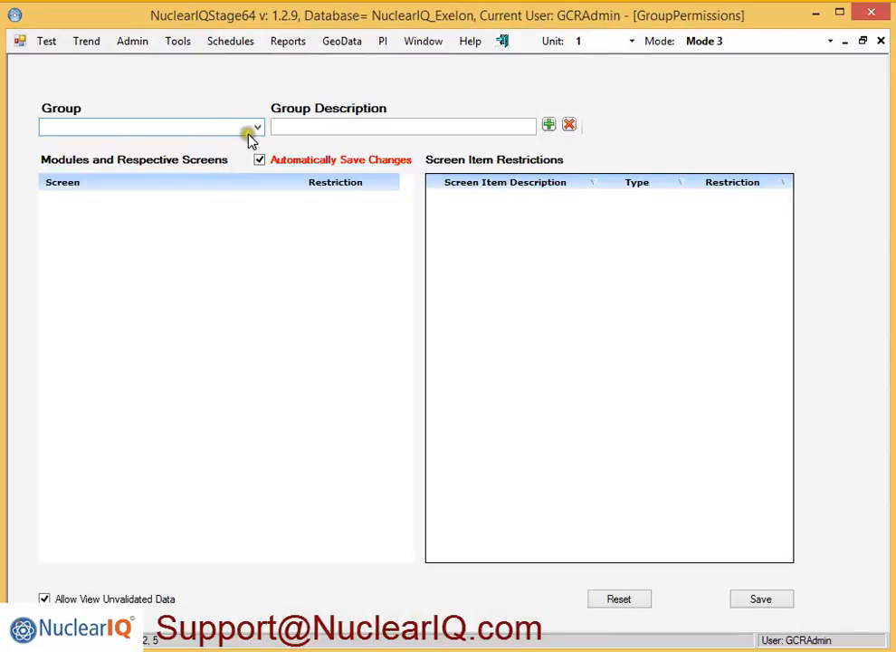
# Select the Administrators group and display the screen item restrictions of its QC Instrument Log Book.
pyautogui.click(249, 134)
pyautogui.click(134, 141)
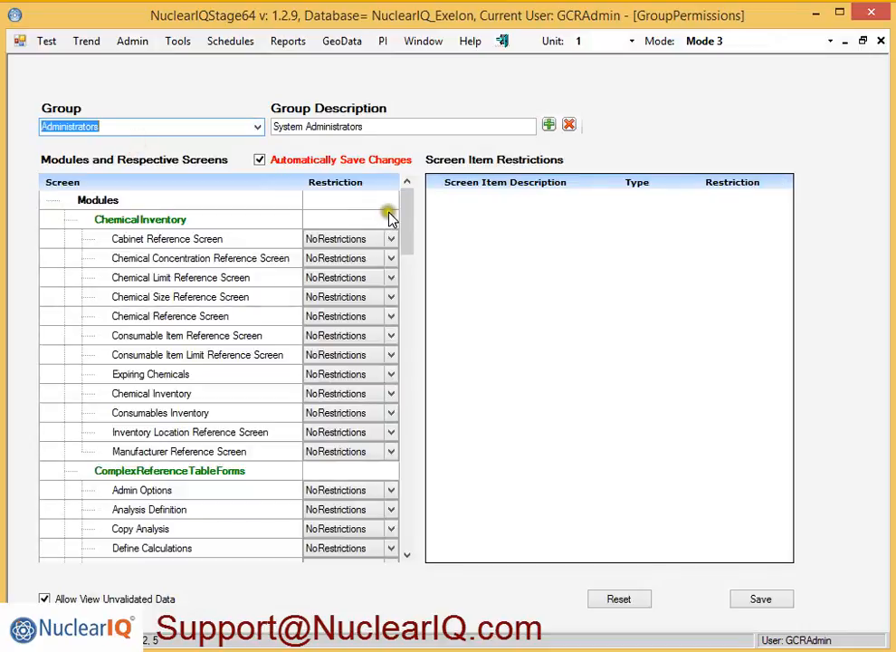
pyautogui.moveTo(409, 208); pyautogui.dragTo(398, 338)
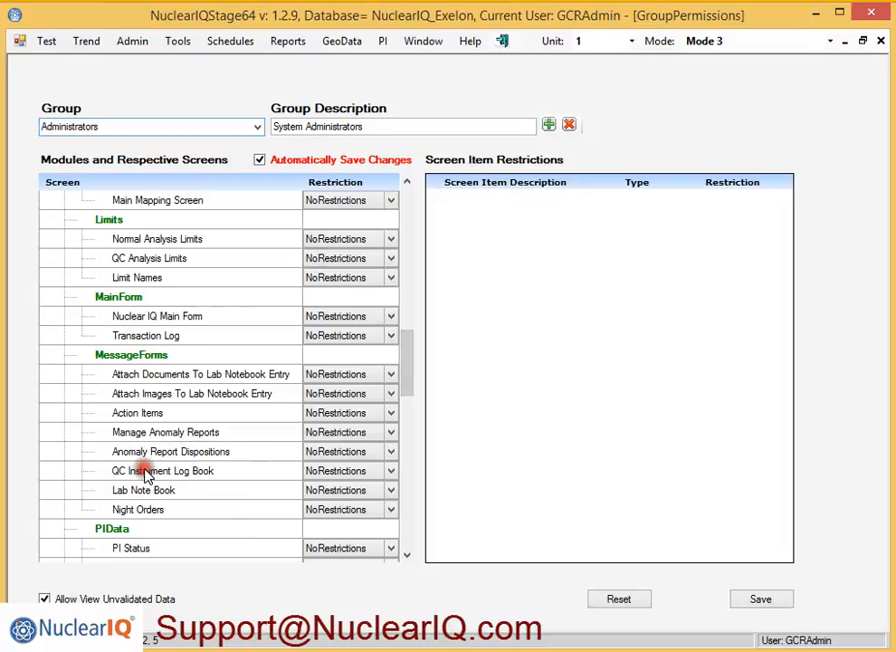
pyautogui.click(145, 475)
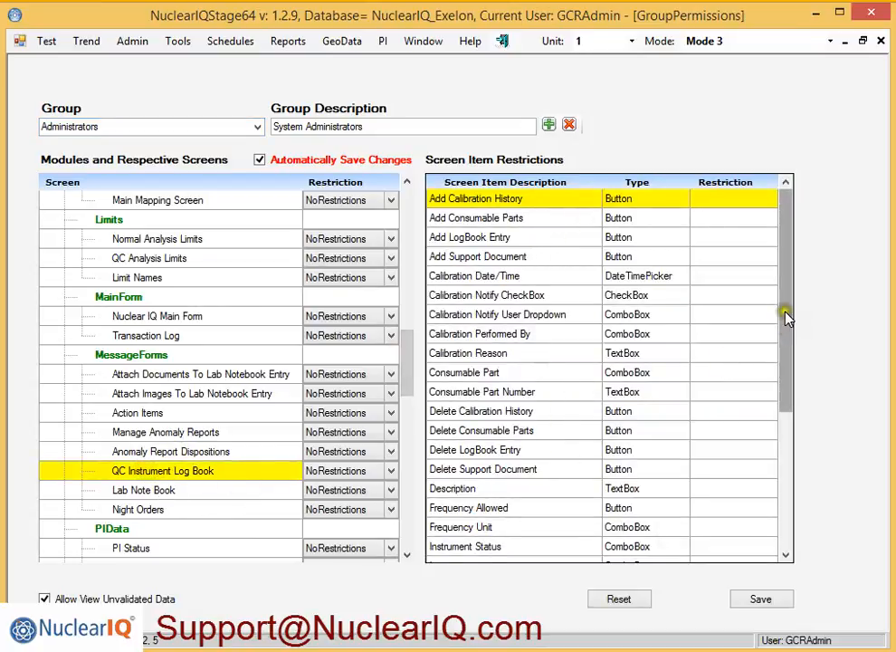
pyautogui.click(751, 203)
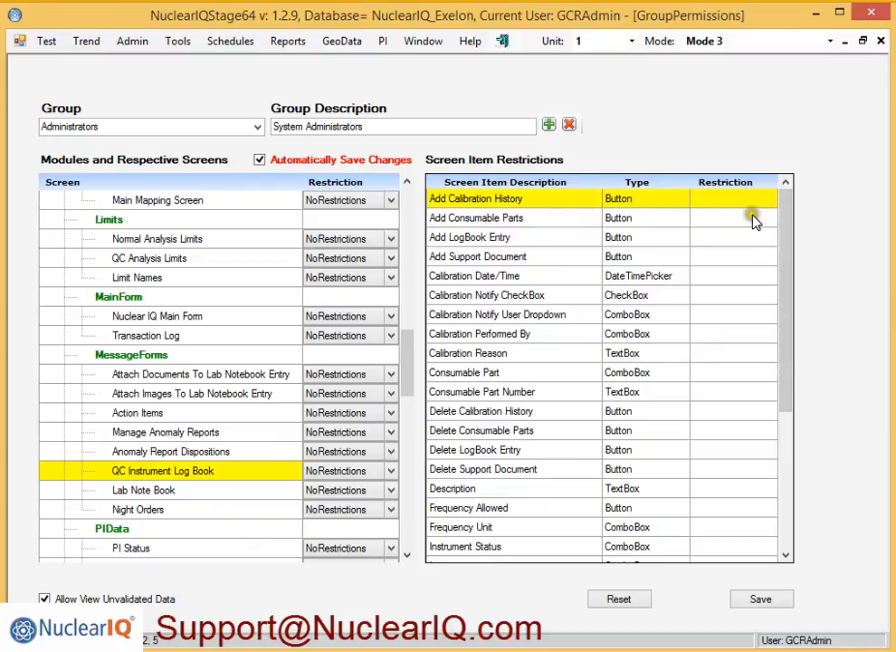
pyautogui.click(751, 222)
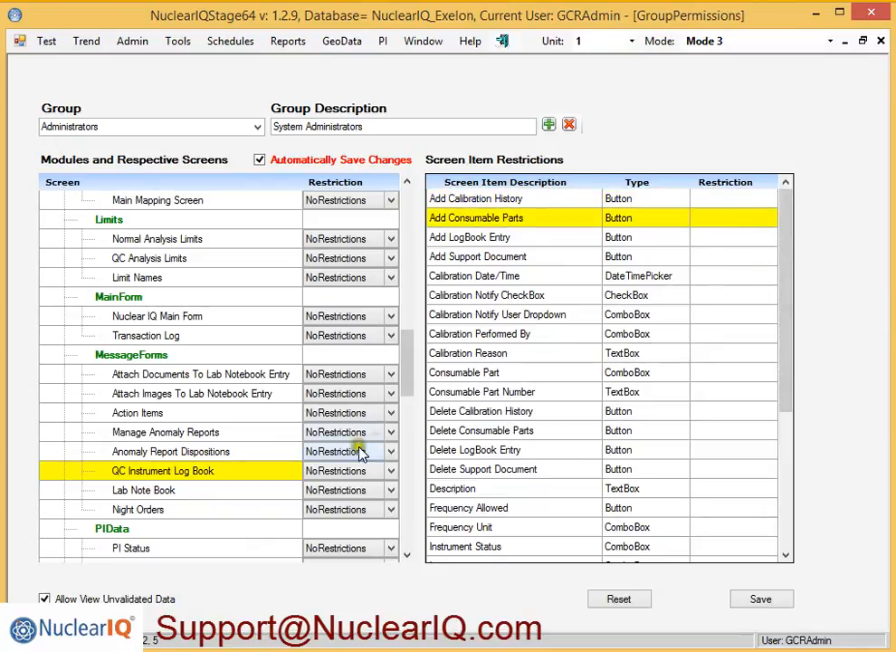
# Set the QC Instrument Log Book restriction to Custom and list the restriction choices for Add Calibration History.
pyautogui.click(392, 471)
pyautogui.click(389, 481)
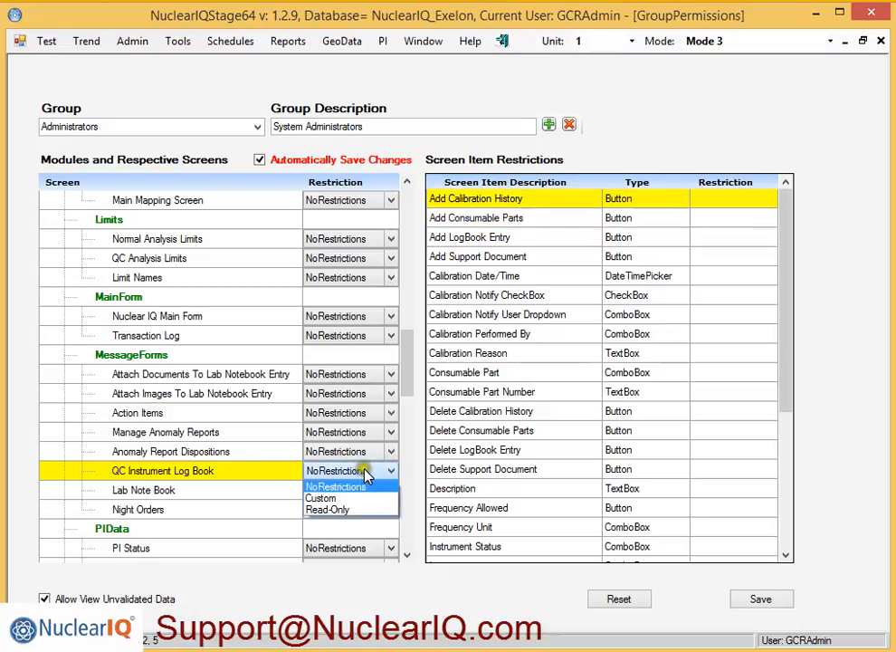
pyautogui.click(359, 500)
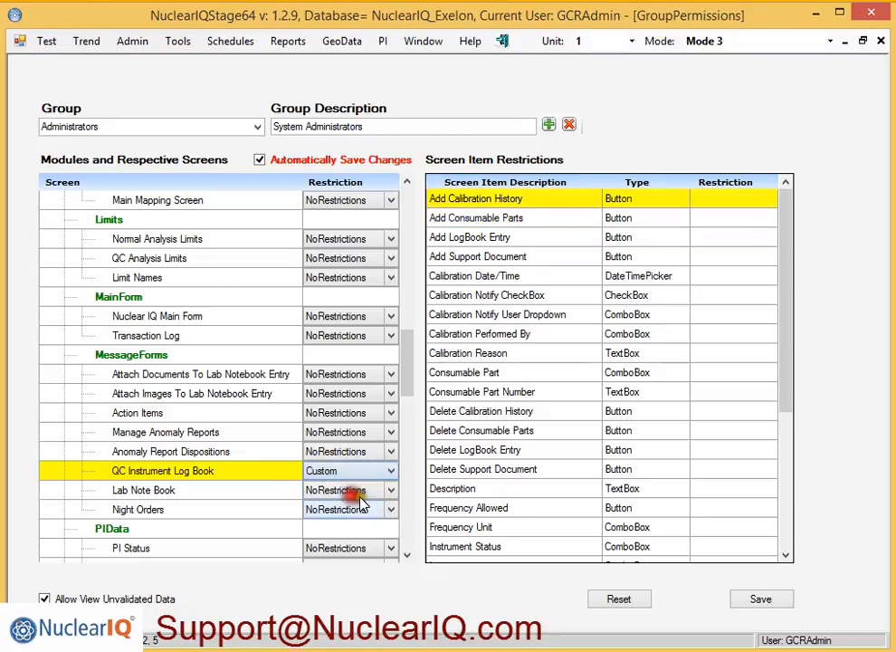
pyautogui.click(763, 198)
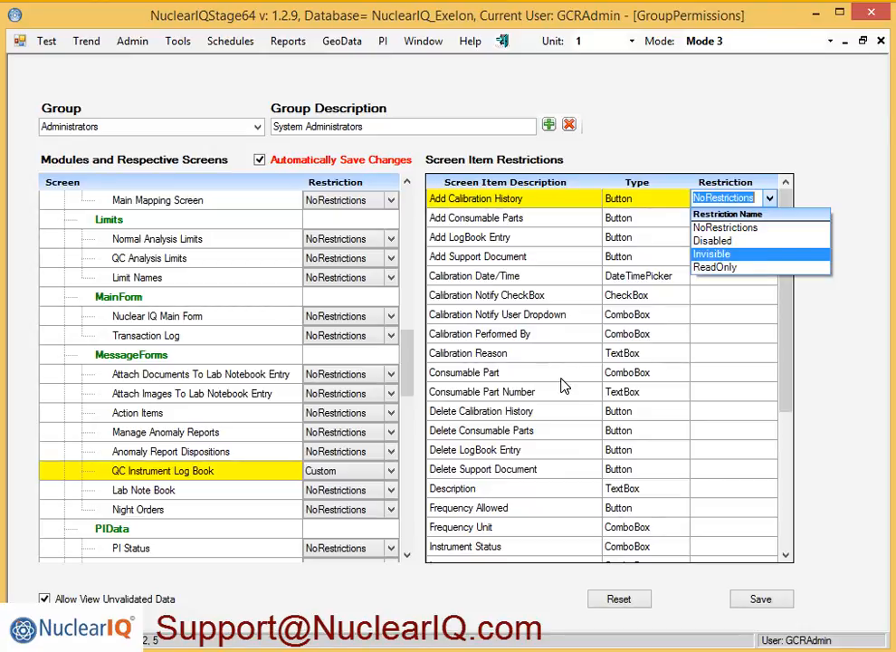
# Set the QC Instrument Log Book restriction back to NoRestrictions for the Administrators group.
pyautogui.click(394, 477)
pyautogui.click(392, 473)
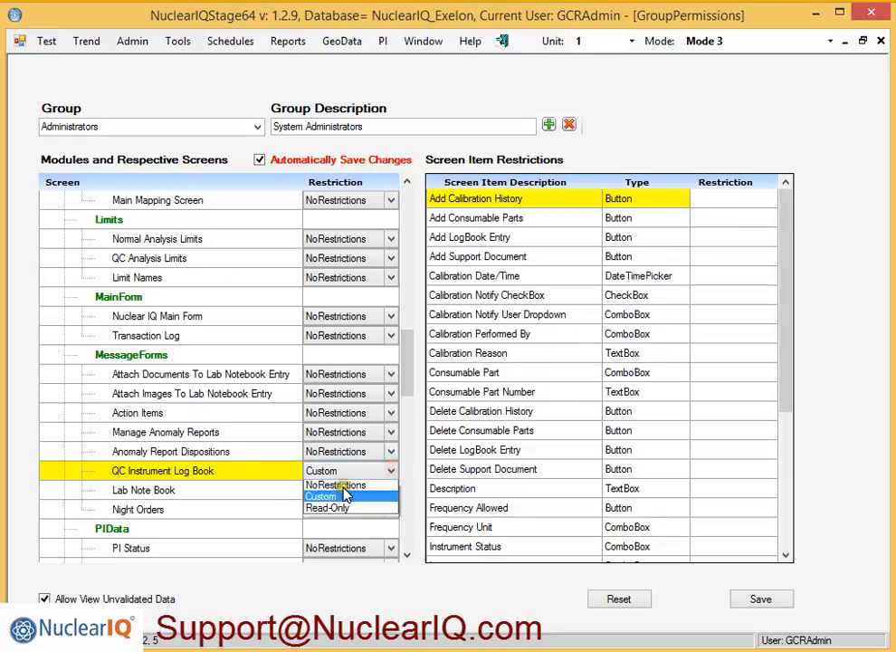
pyautogui.click(336, 486)
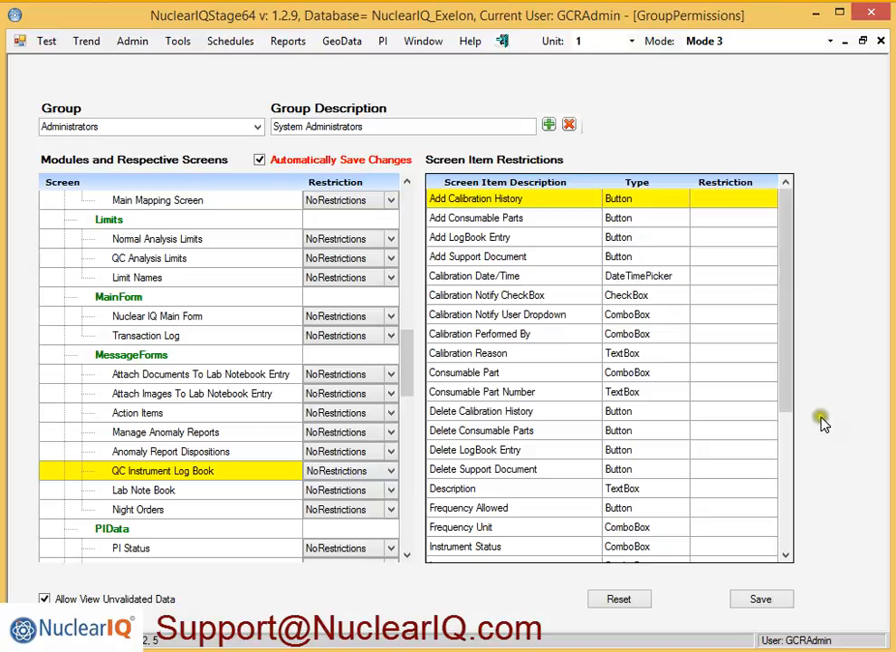
# Review the remaining QC Instrument Log Book screen items and close the group permissions.
pyautogui.moveTo(786, 322); pyautogui.dragTo(775, 480)
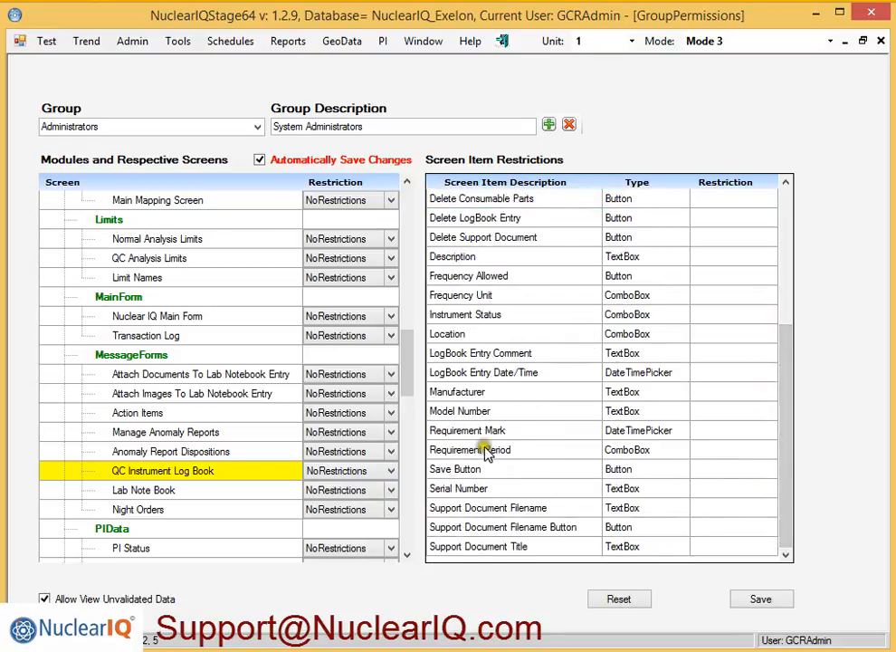
pyautogui.click(881, 41)
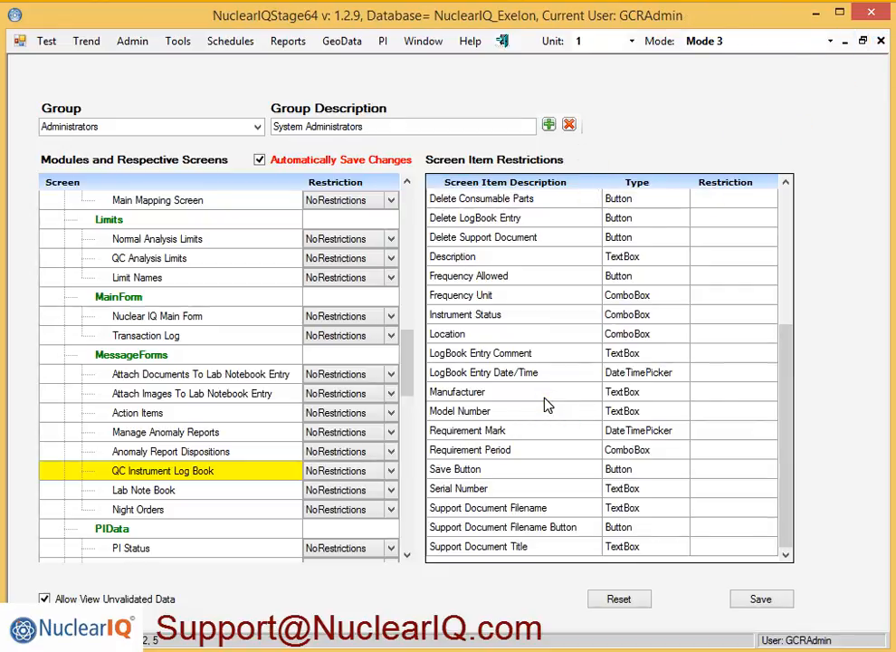
pyautogui.click(881, 42)
pyautogui.click(883, 42)
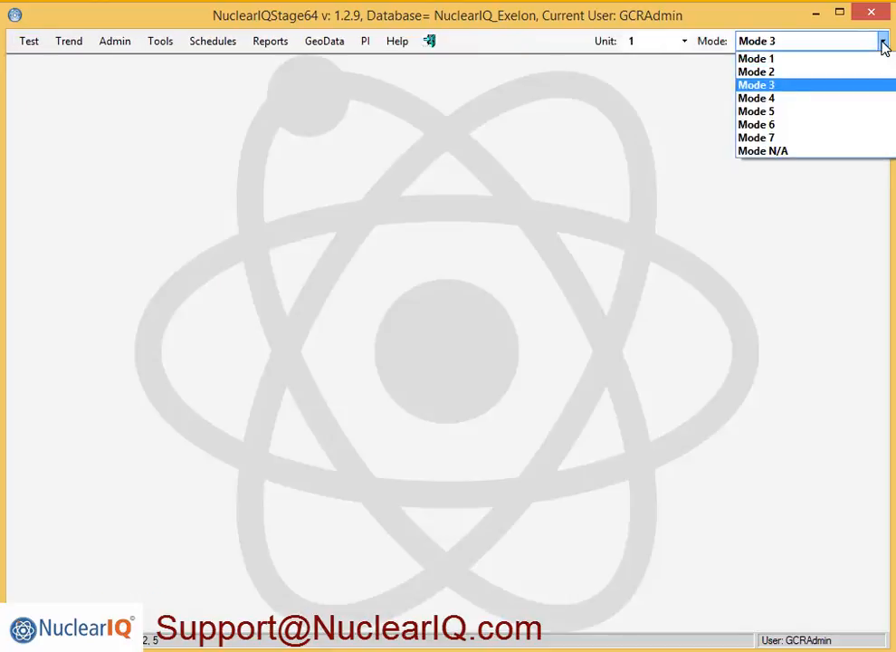